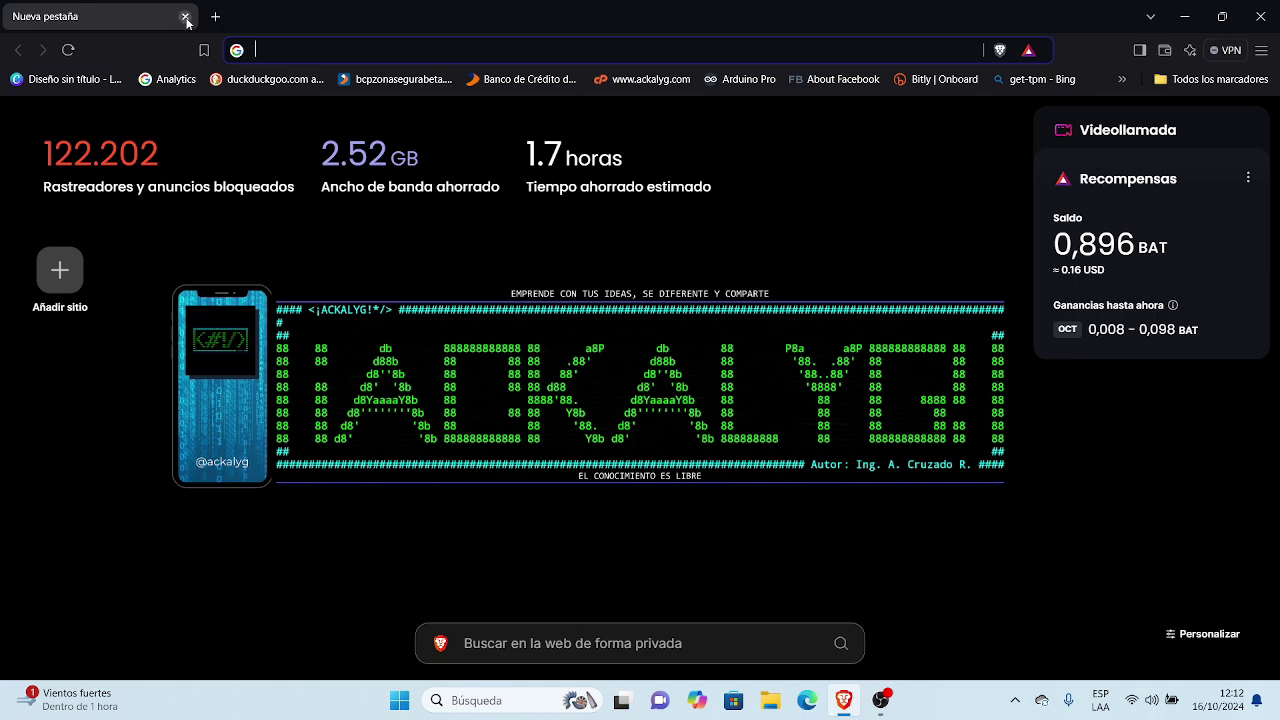
Close the Brave browser completely so that no window of it remains open
{"action": "left_click", "coordinate": [185, 18]}
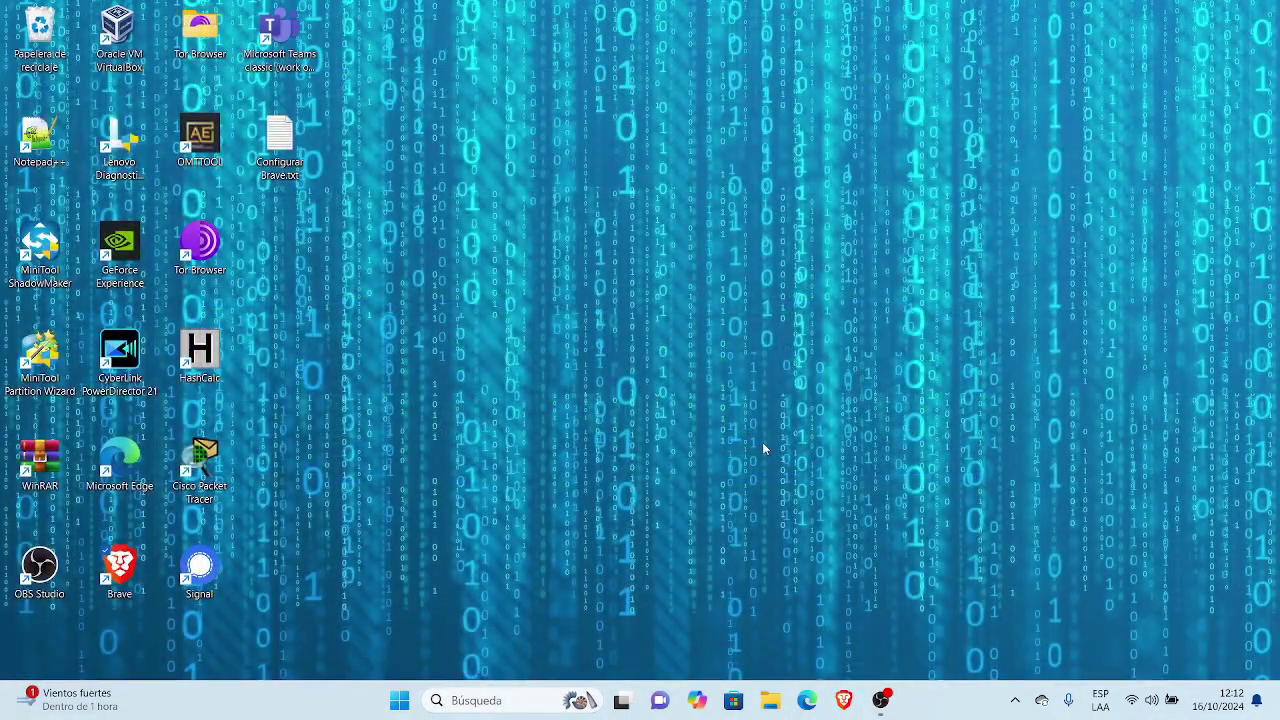
{"action": "left_click", "coordinate": [846, 706]}
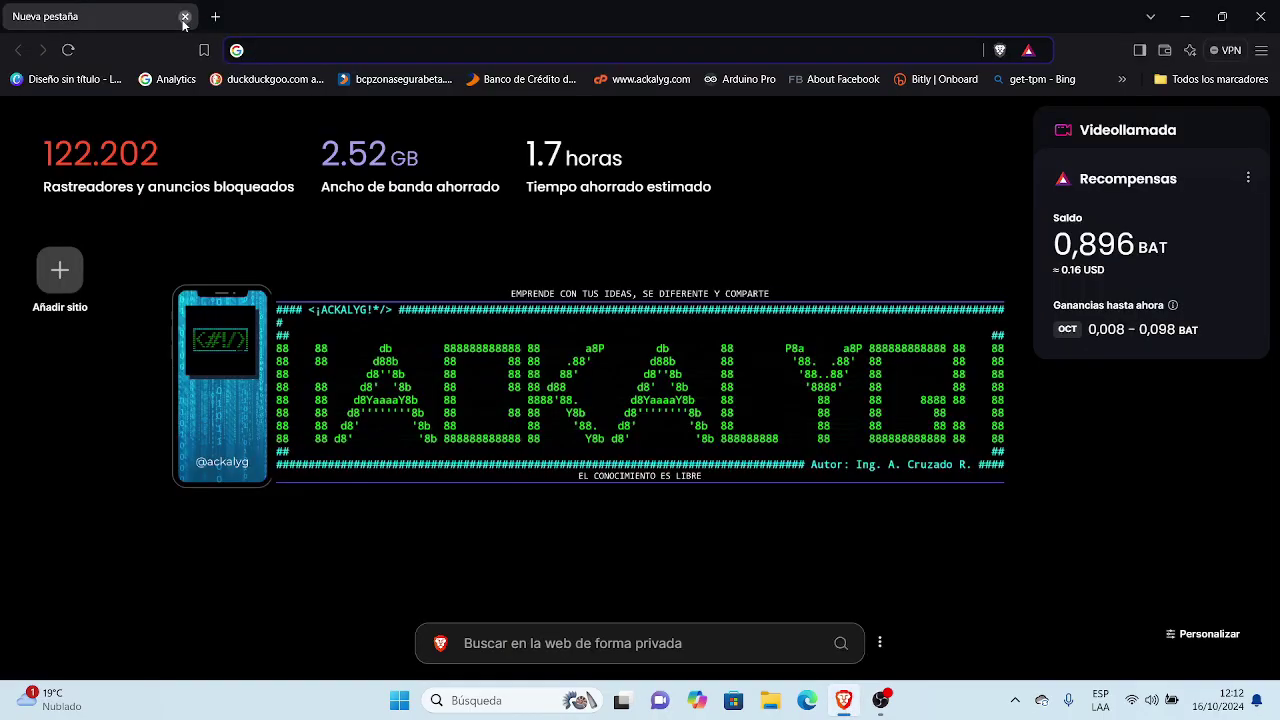
{"action": "left_click", "coordinate": [184, 16]}
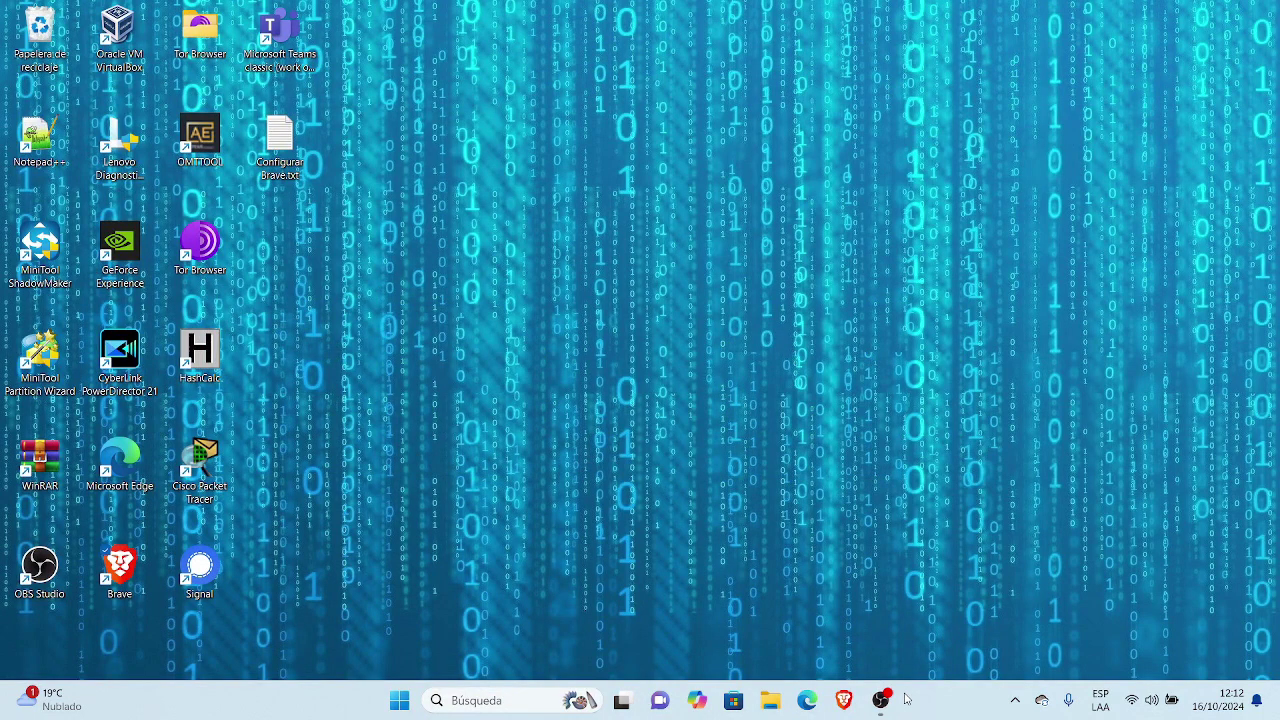
{"action": "mouse_move", "coordinate": [878, 704]}
{"action": "left_click", "coordinate": [499, 706]}
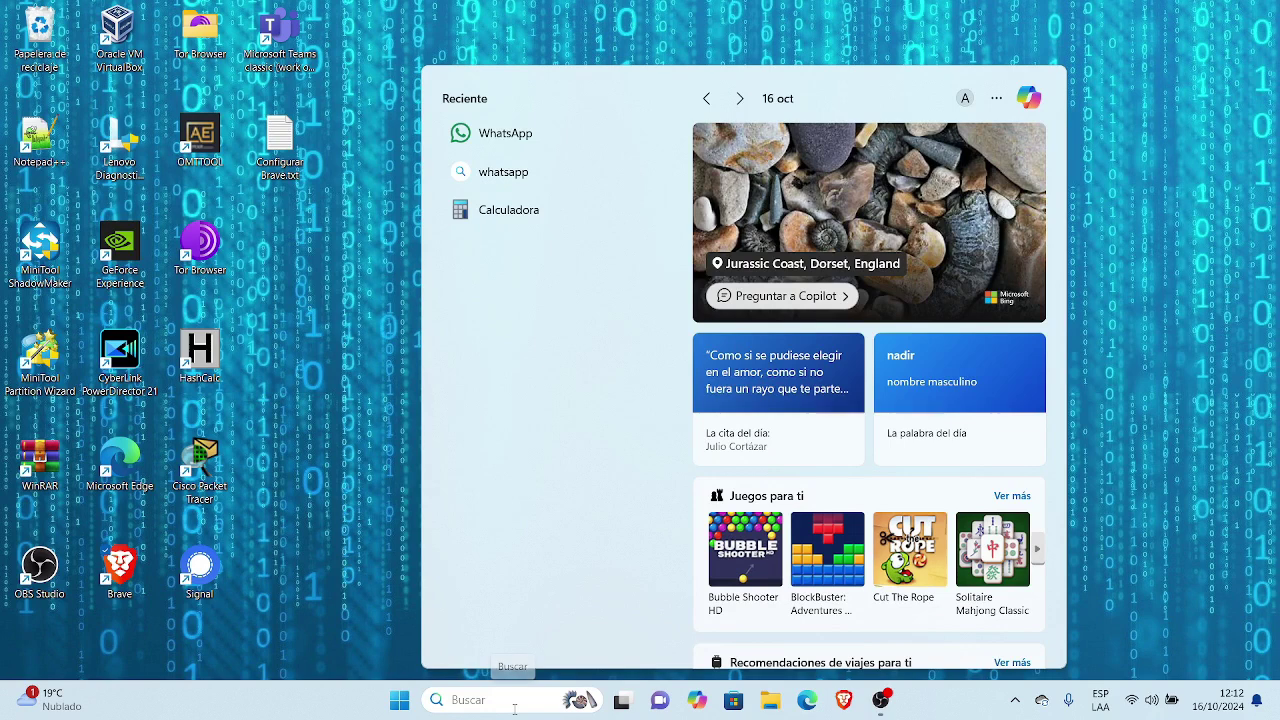
{"action": "left_click", "coordinate": [347, 346]}
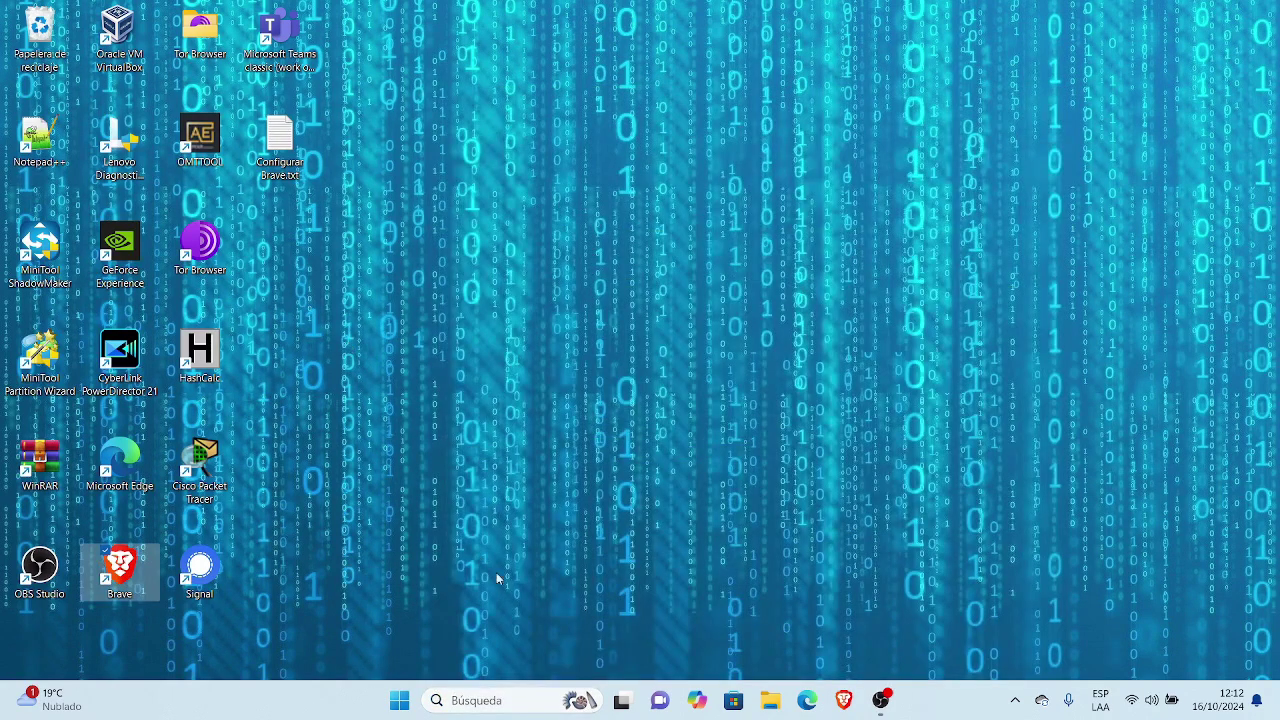
Find Brave through the Windows search and view its uninstall option among the installed applications, leaving Settings closed
{"action": "left_click", "coordinate": [505, 700]}
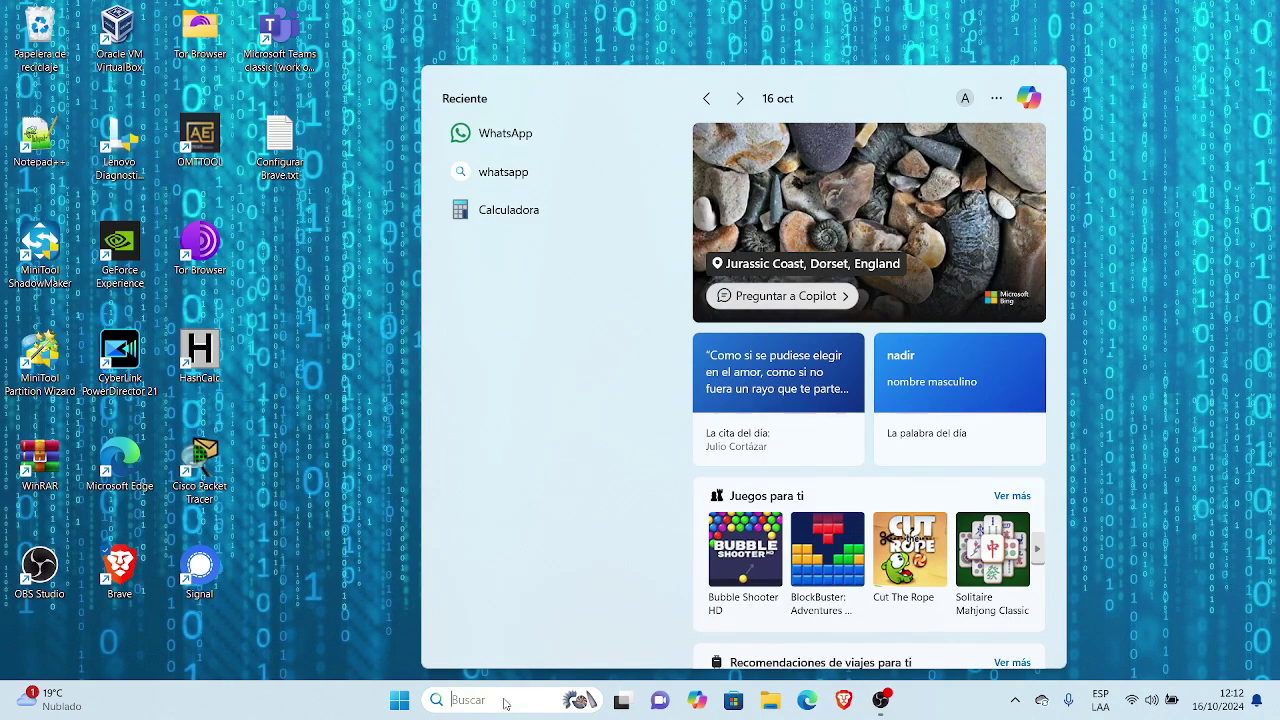
{"action": "type", "text": "brave"}
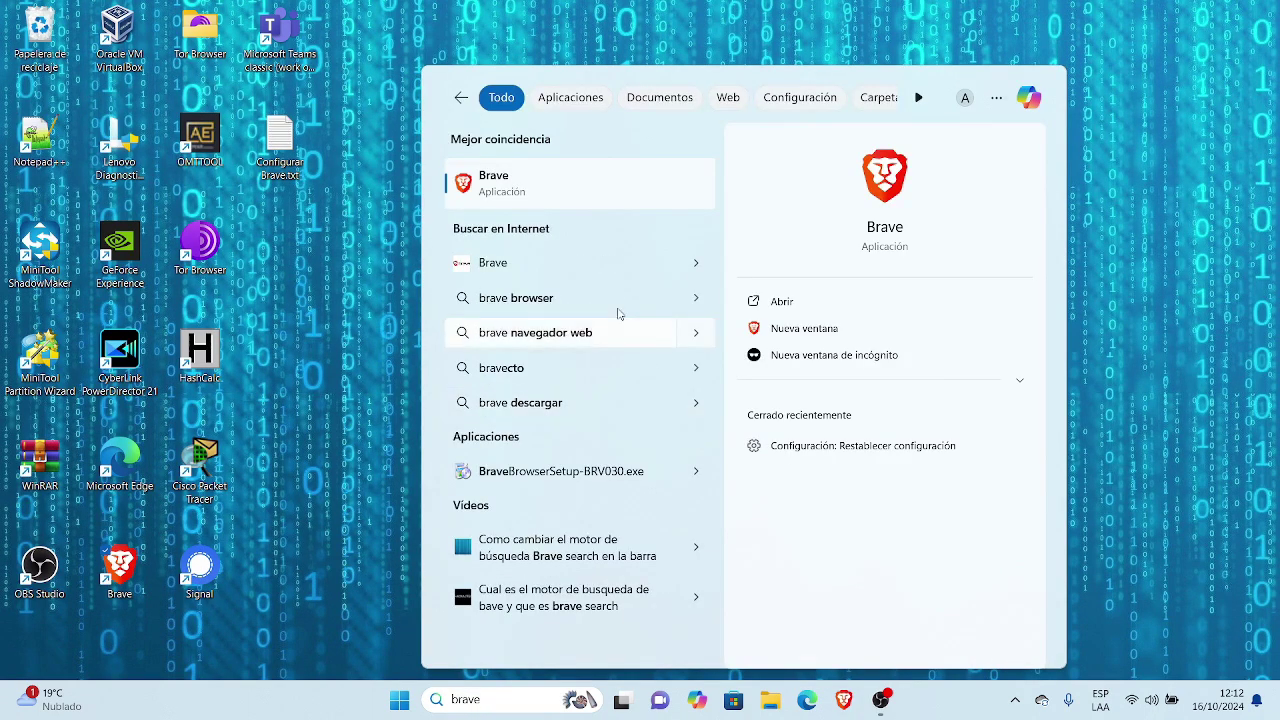
{"action": "right_click", "coordinate": [562, 184]}
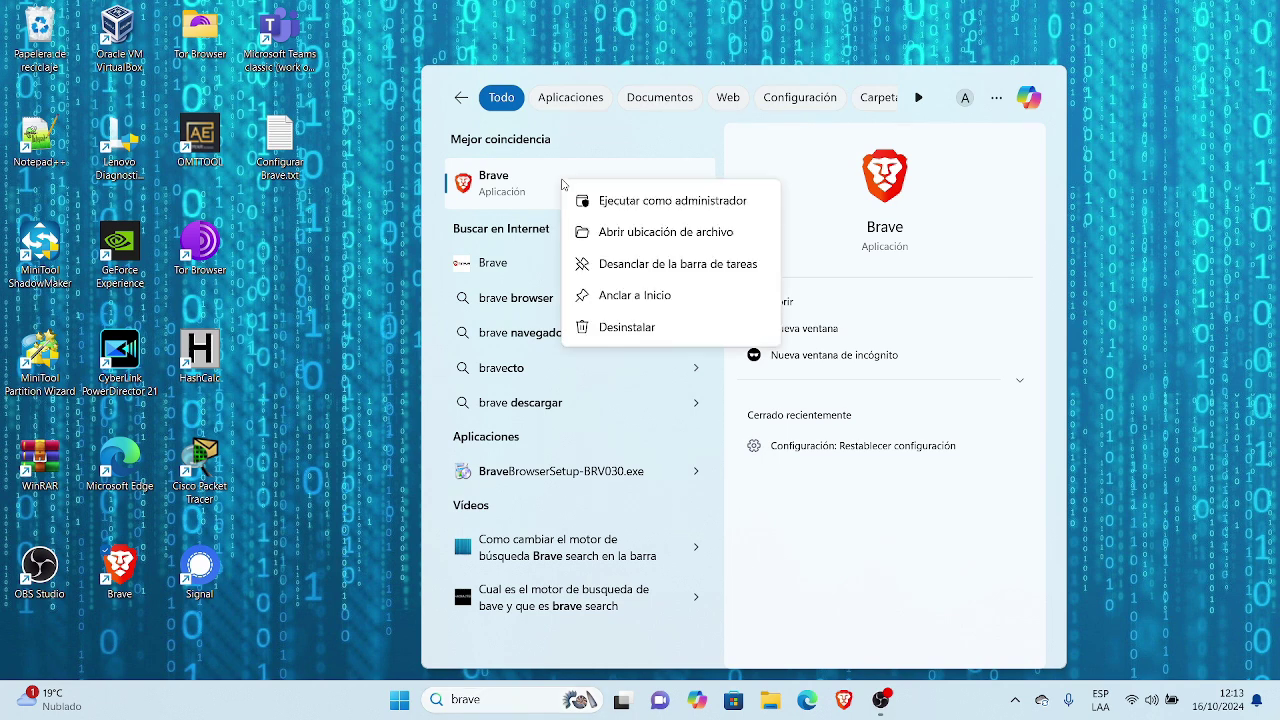
{"action": "left_click", "coordinate": [645, 330]}
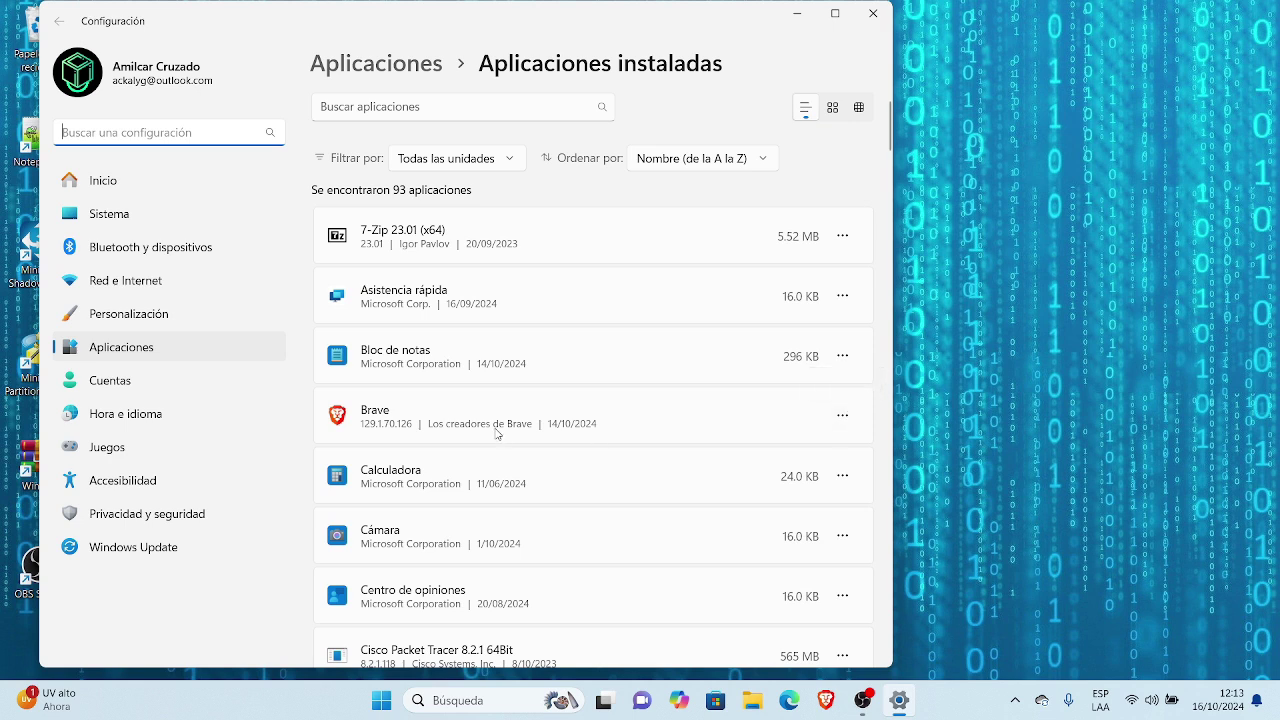
{"action": "left_click", "coordinate": [843, 417]}
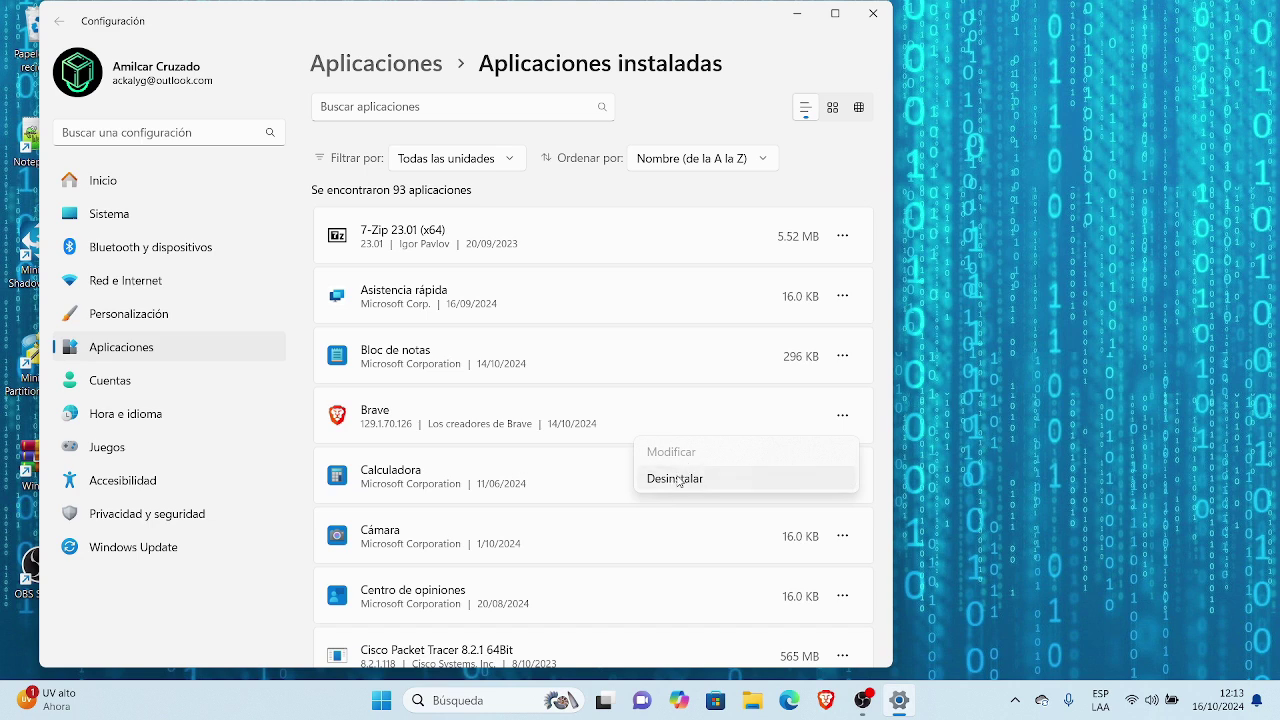
{"action": "left_click", "coordinate": [843, 415]}
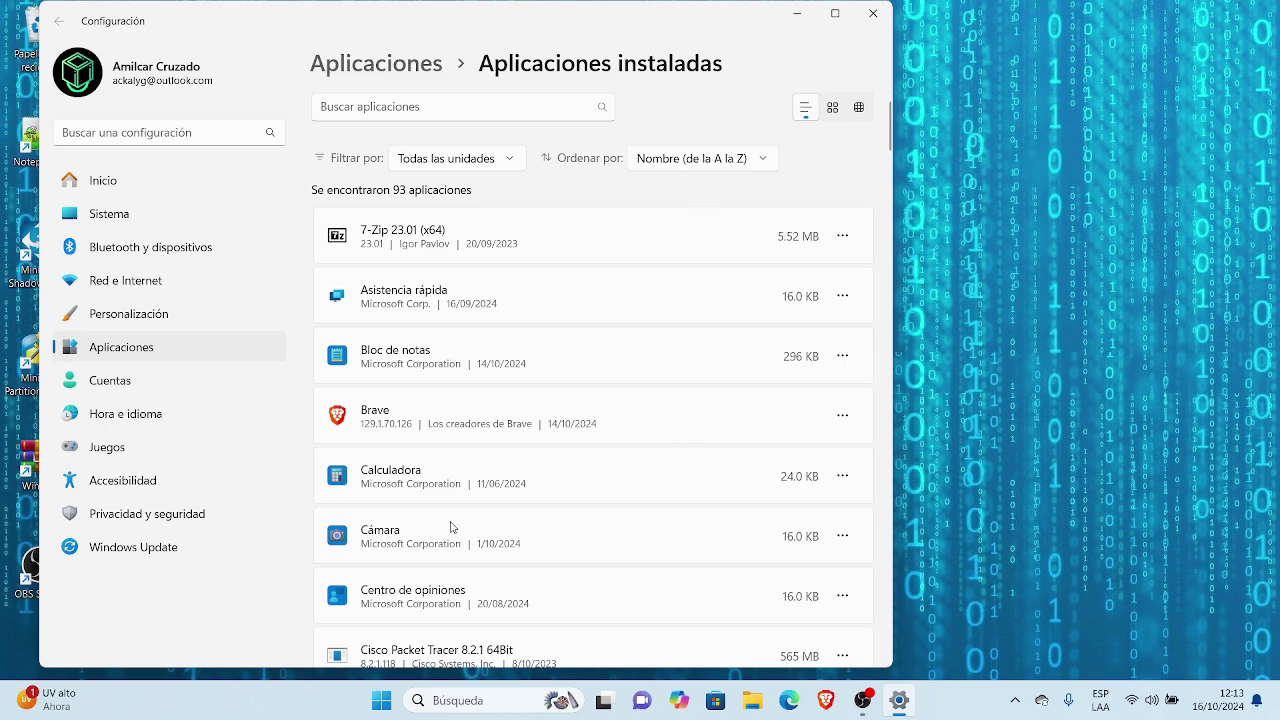
{"action": "left_click", "coordinate": [875, 16]}
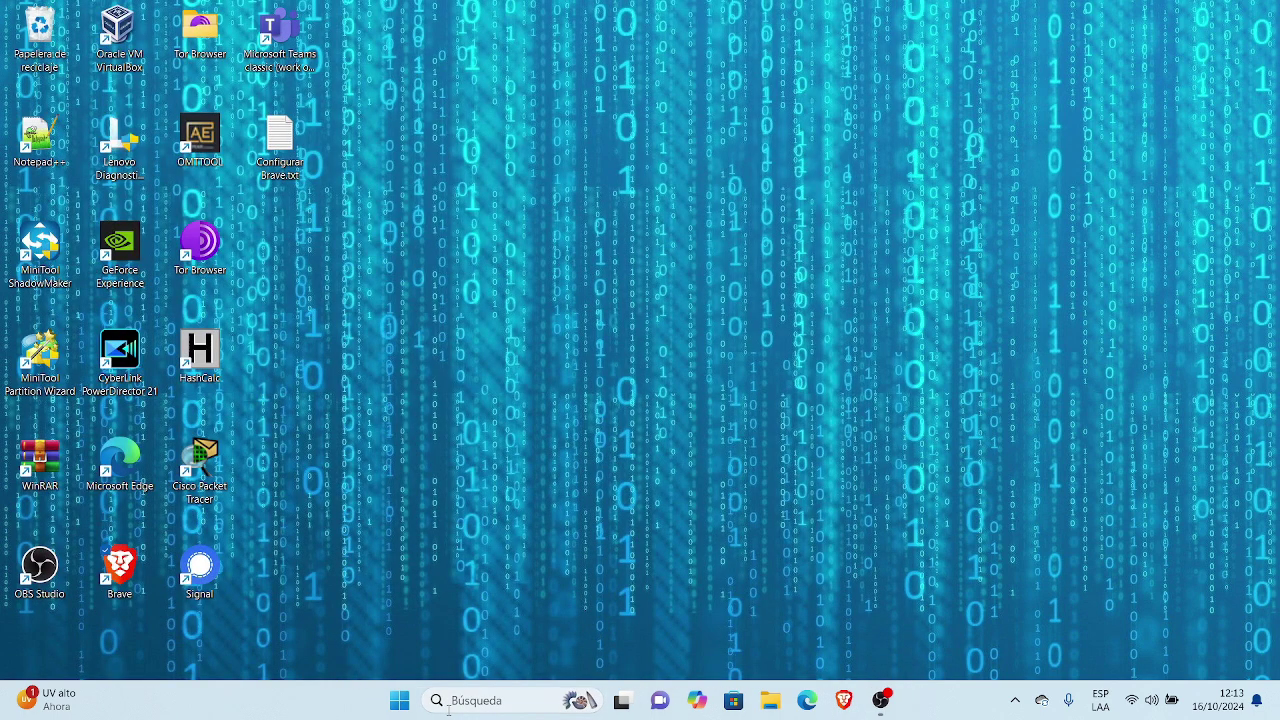
Open Herramientas de Windows from the list of all applications
{"action": "left_click", "coordinate": [398, 705]}
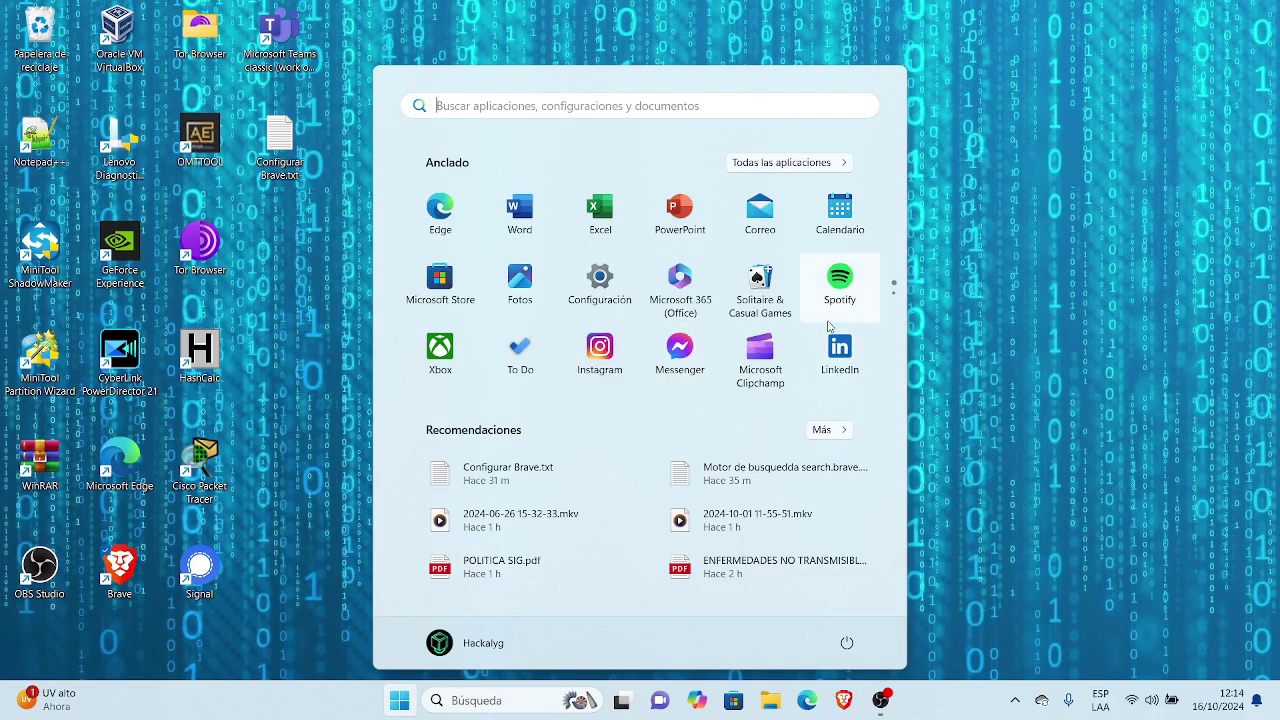
{"action": "left_click", "coordinate": [835, 165]}
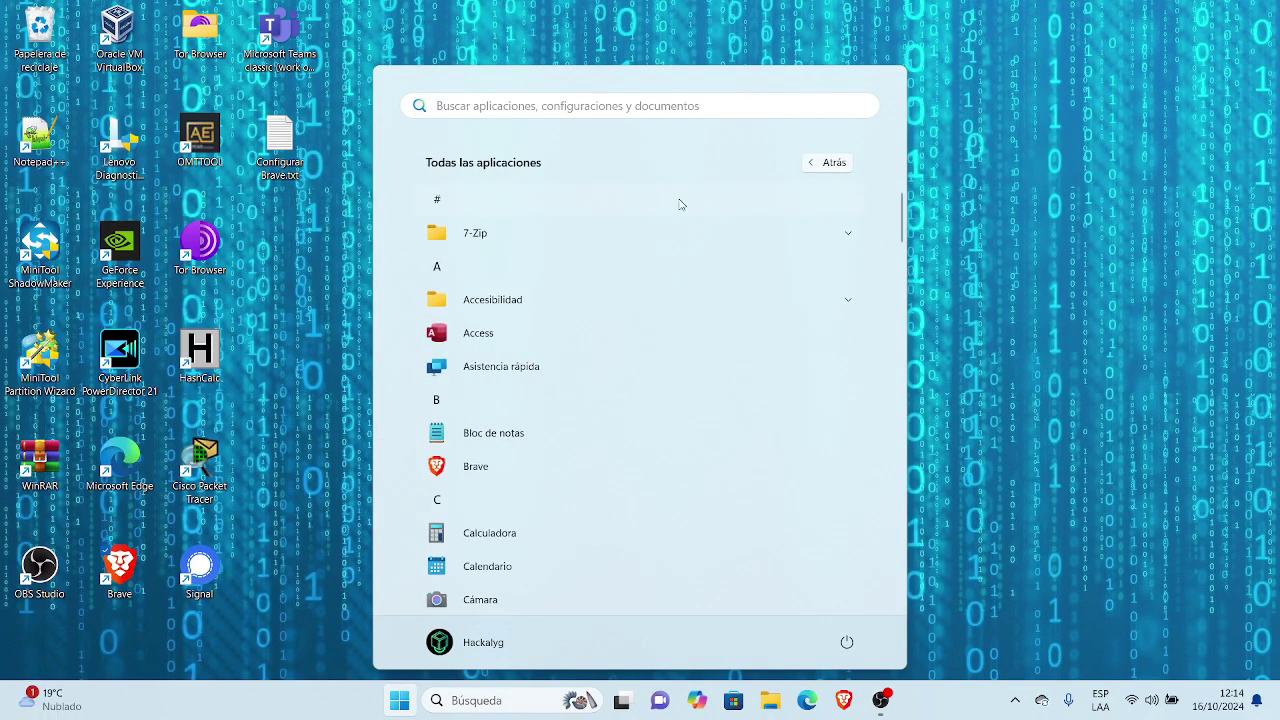
{"action": "scroll", "coordinate": [705, 367], "scroll_direction": "down", "scroll_amount": 3}
{"action": "scroll", "coordinate": [703, 369], "scroll_direction": "down", "scroll_amount": 3}
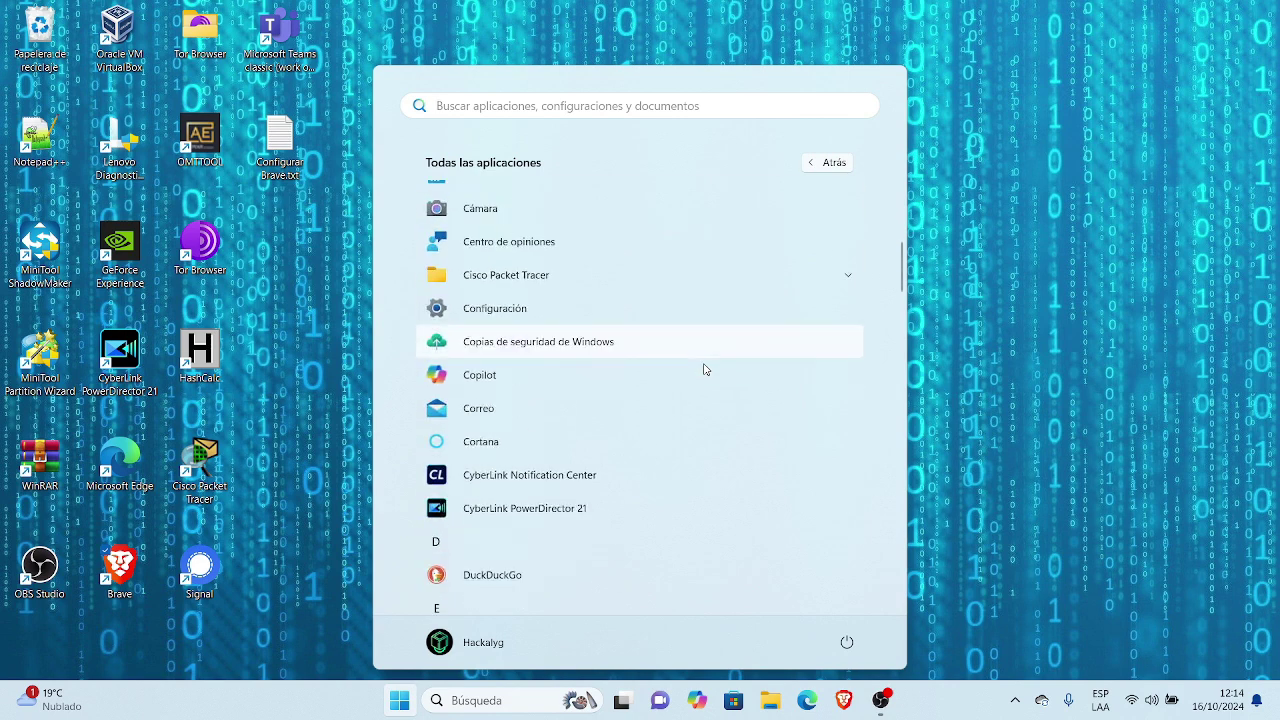
{"action": "scroll", "coordinate": [703, 369], "scroll_direction": "down", "scroll_amount": 6}
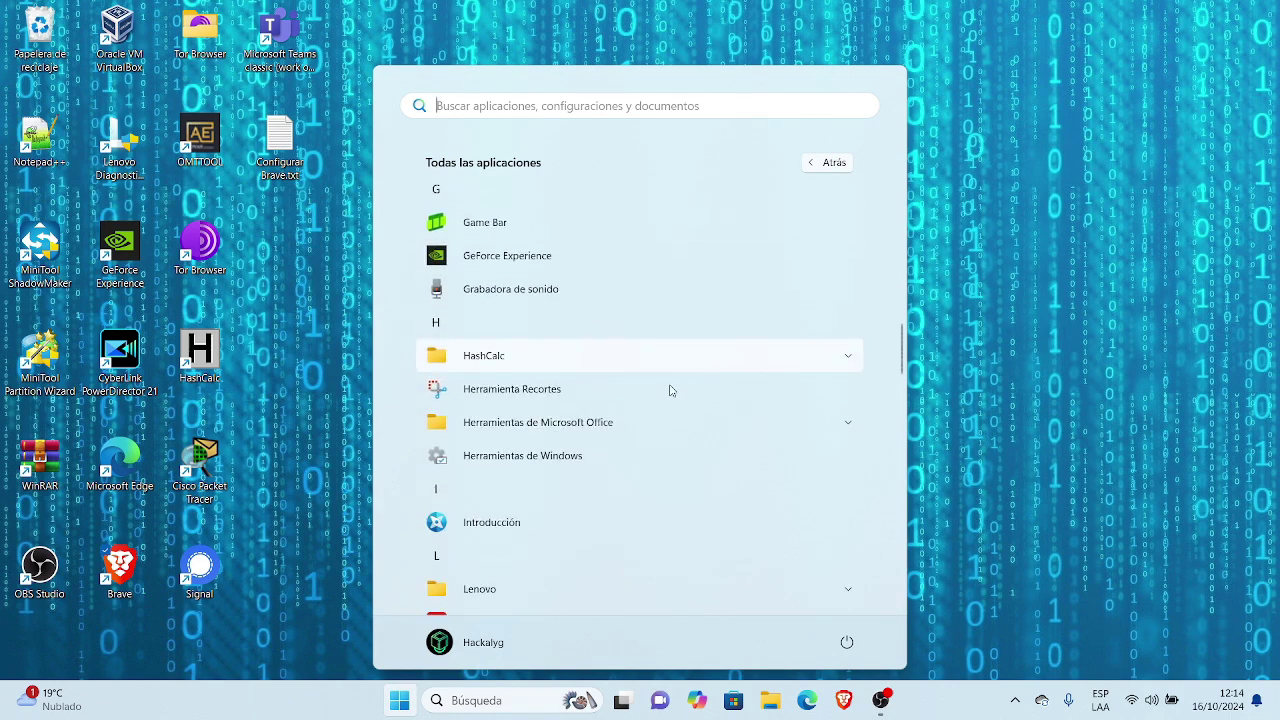
{"action": "left_click", "coordinate": [555, 456]}
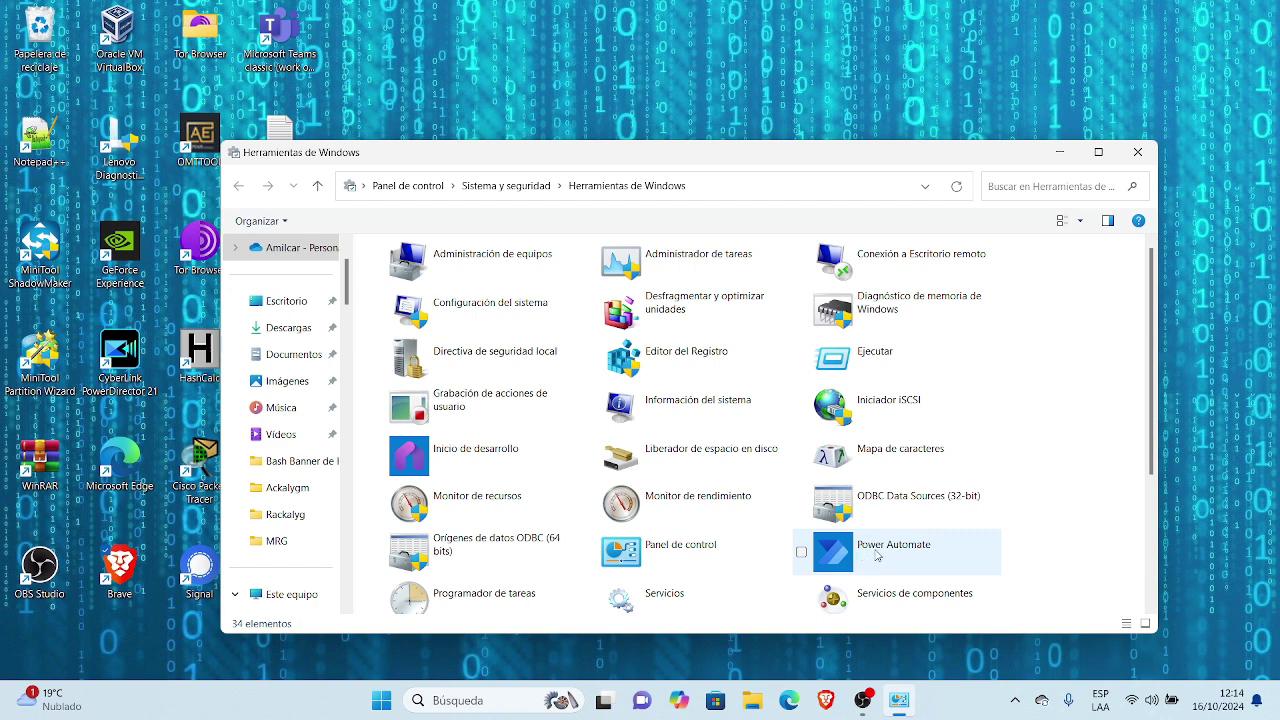
Open the Control Panel and display its list of programs that can be uninstalled
{"action": "scroll", "coordinate": [969, 514], "scroll_direction": "down", "scroll_amount": 3}
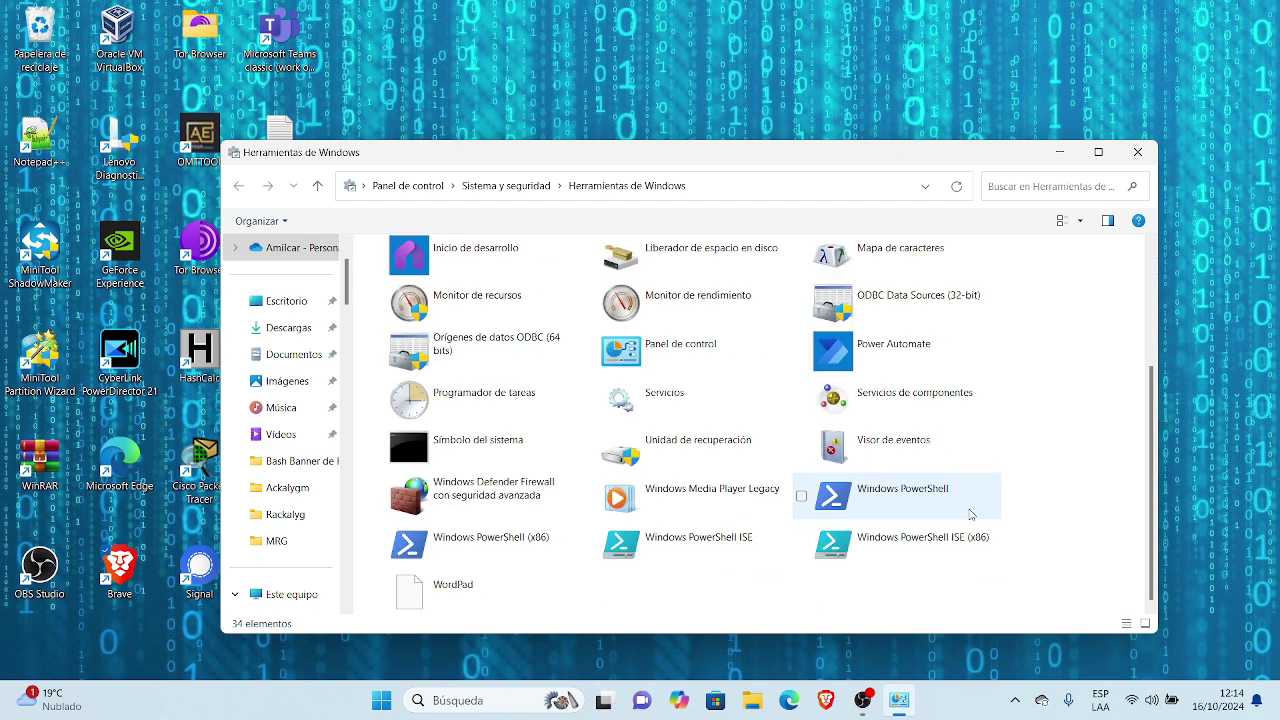
{"action": "left_click", "coordinate": [717, 362]}
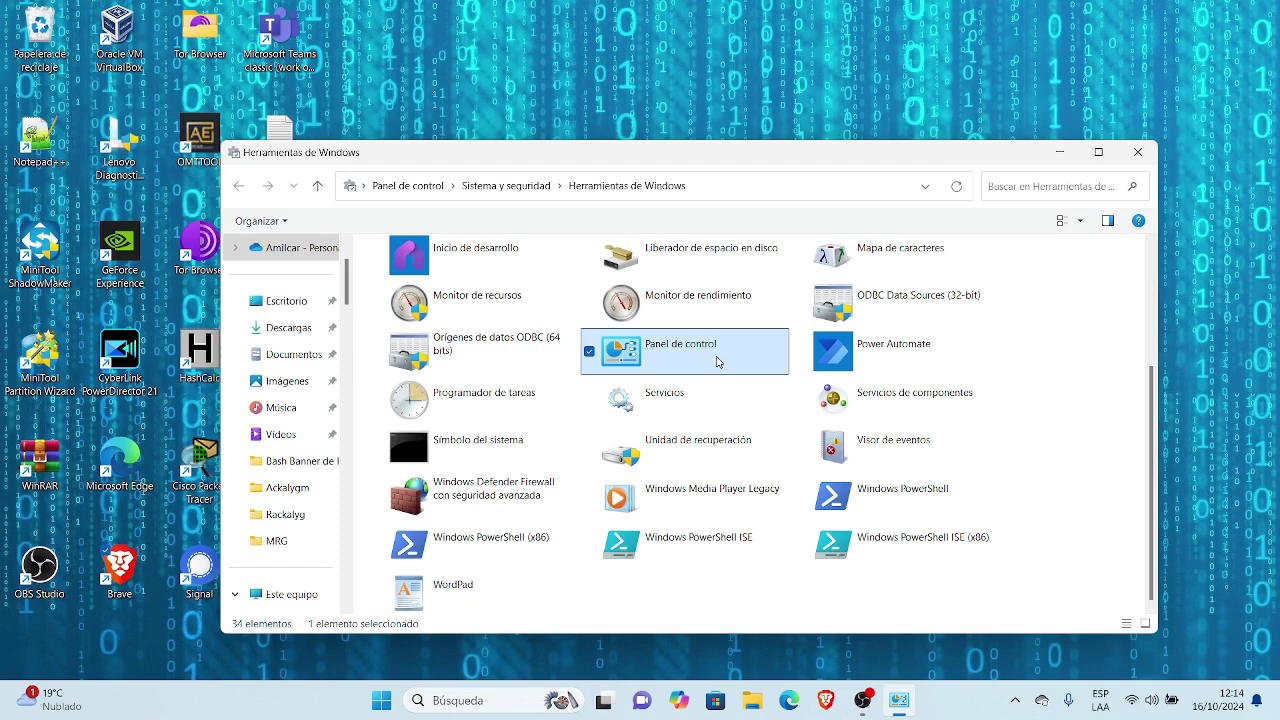
{"action": "double_click", "coordinate": [717, 362]}
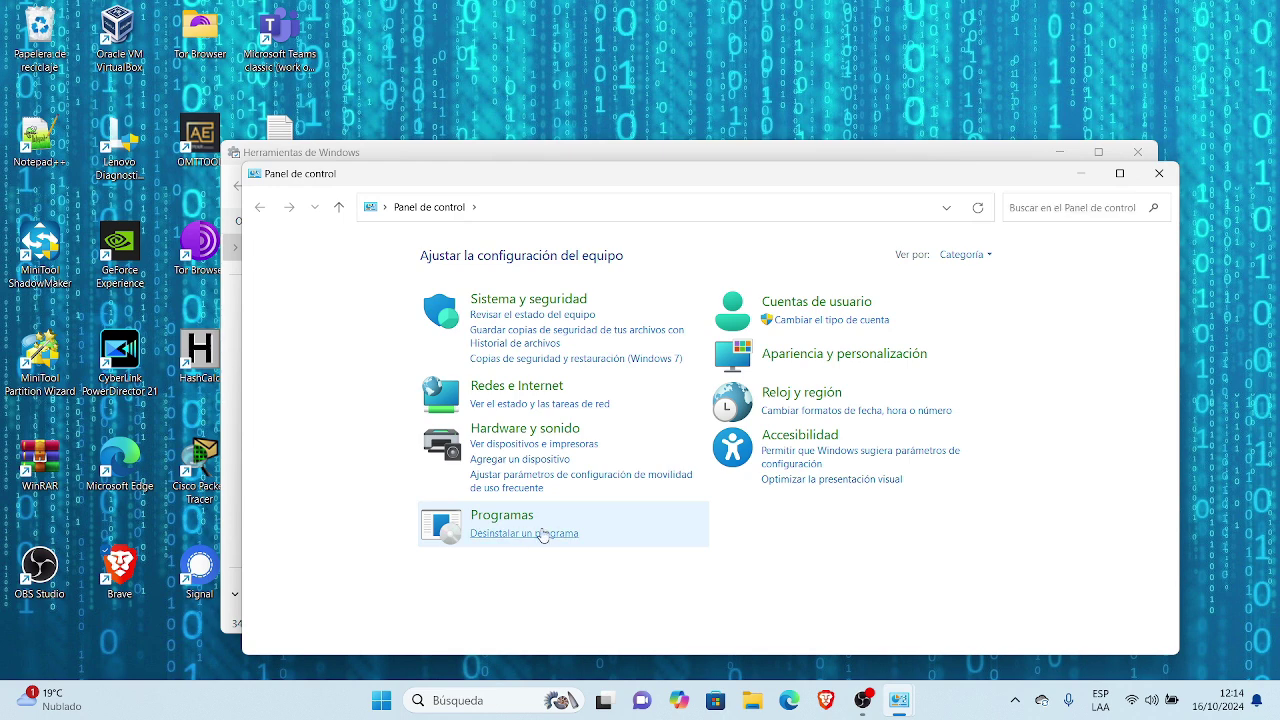
{"action": "left_click", "coordinate": [542, 535]}
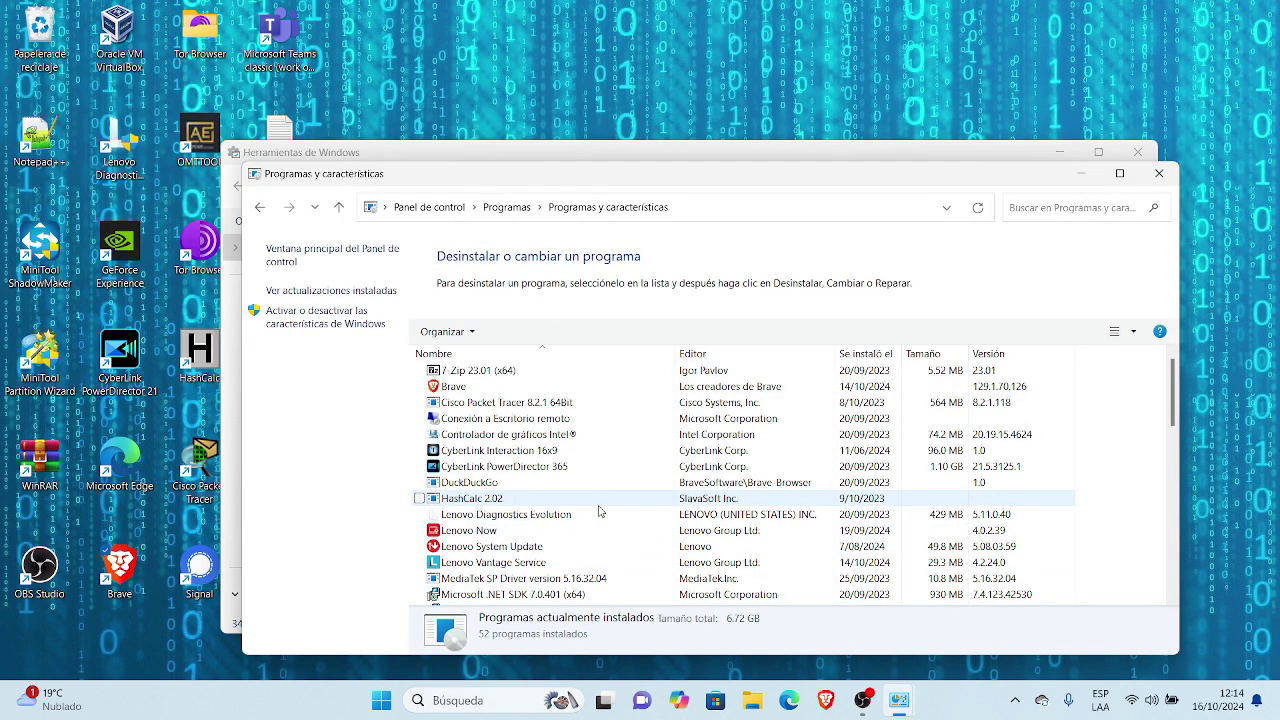
Select Brave in Programas y características, then close that window and Herramientas de Windows without uninstalling
{"action": "left_click", "coordinate": [466, 390]}
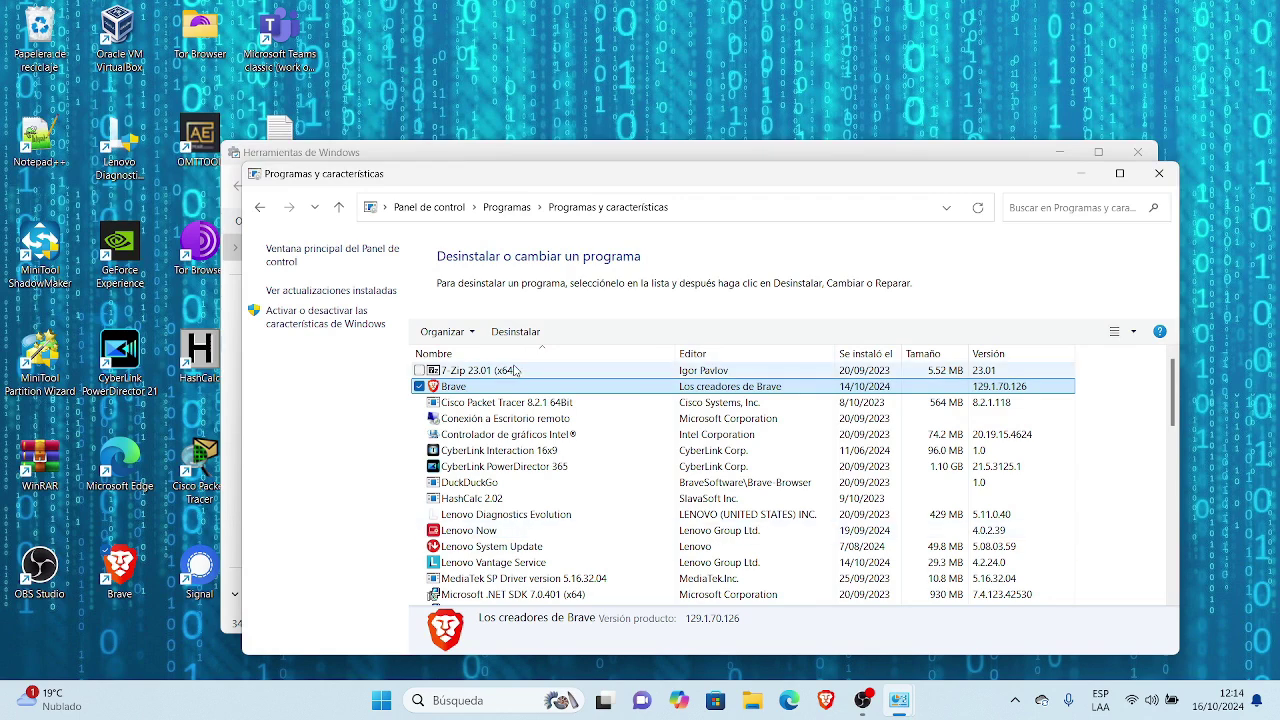
{"action": "left_click", "coordinate": [1159, 178]}
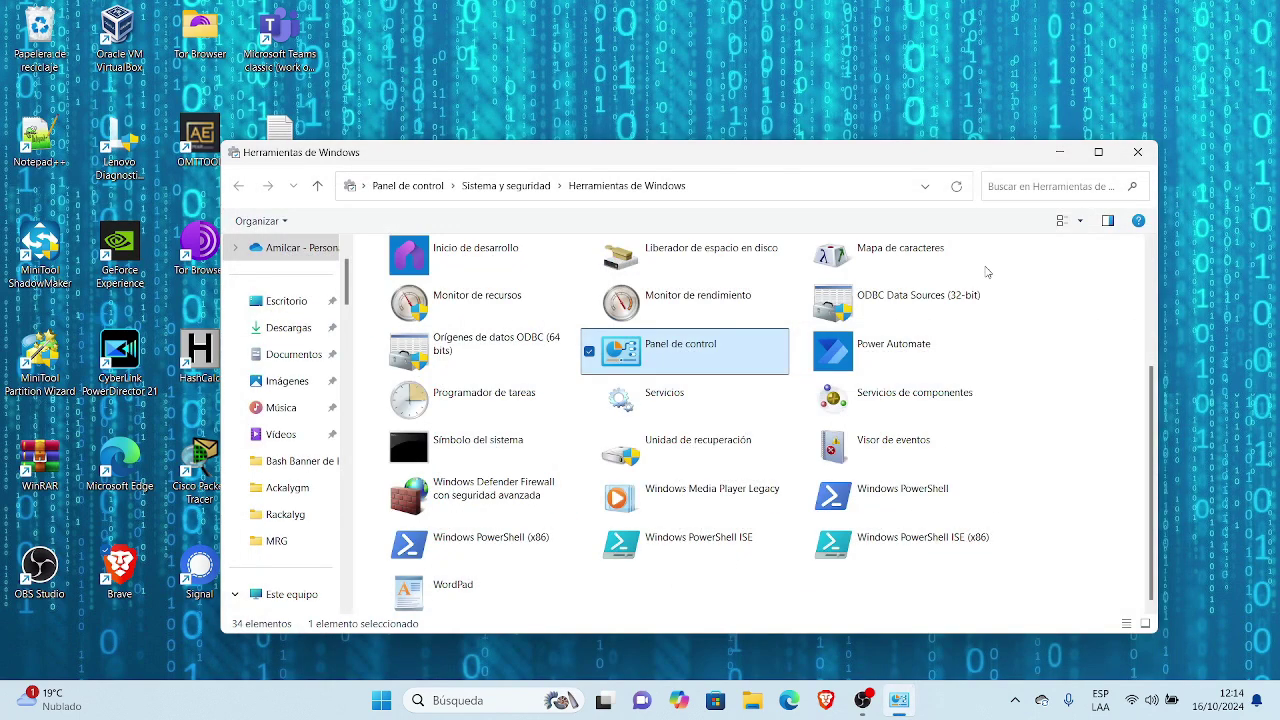
{"action": "left_click", "coordinate": [1138, 152]}
Search Windows for "brave" and choose to uninstall the Brave application, opening the installed applications list
{"action": "left_click", "coordinate": [460, 700]}
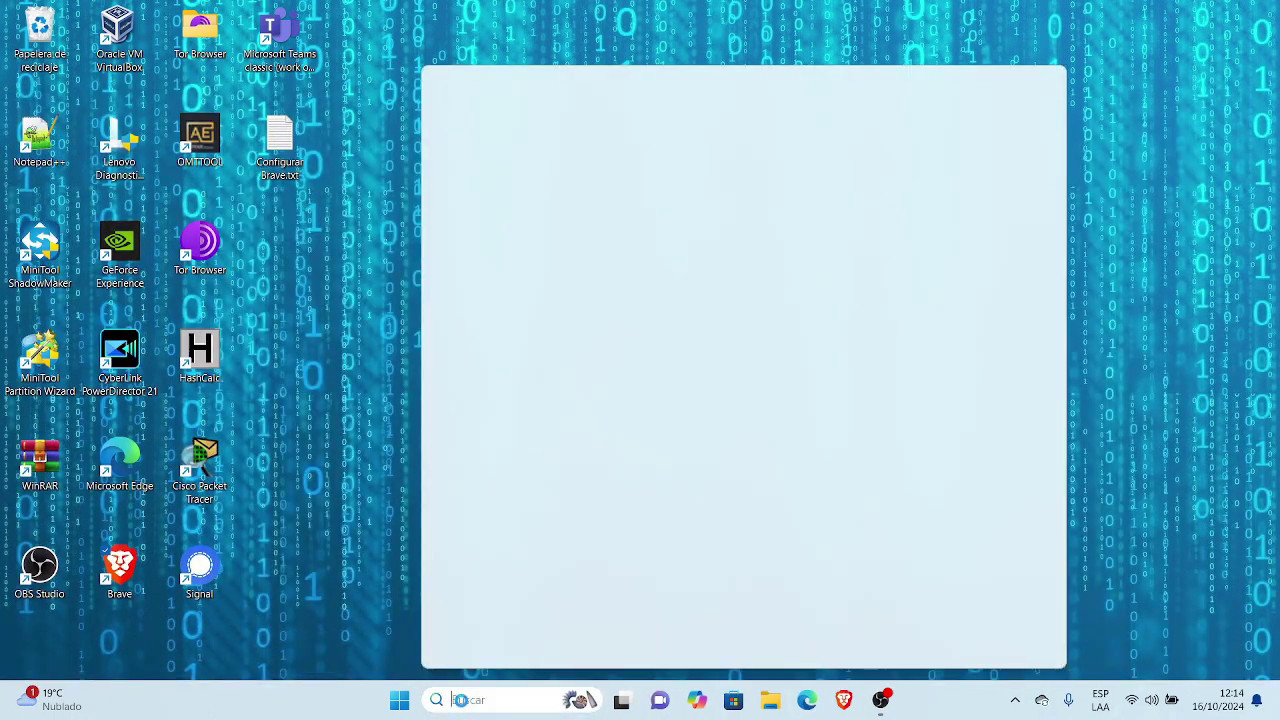
{"action": "type", "text": "bra"}
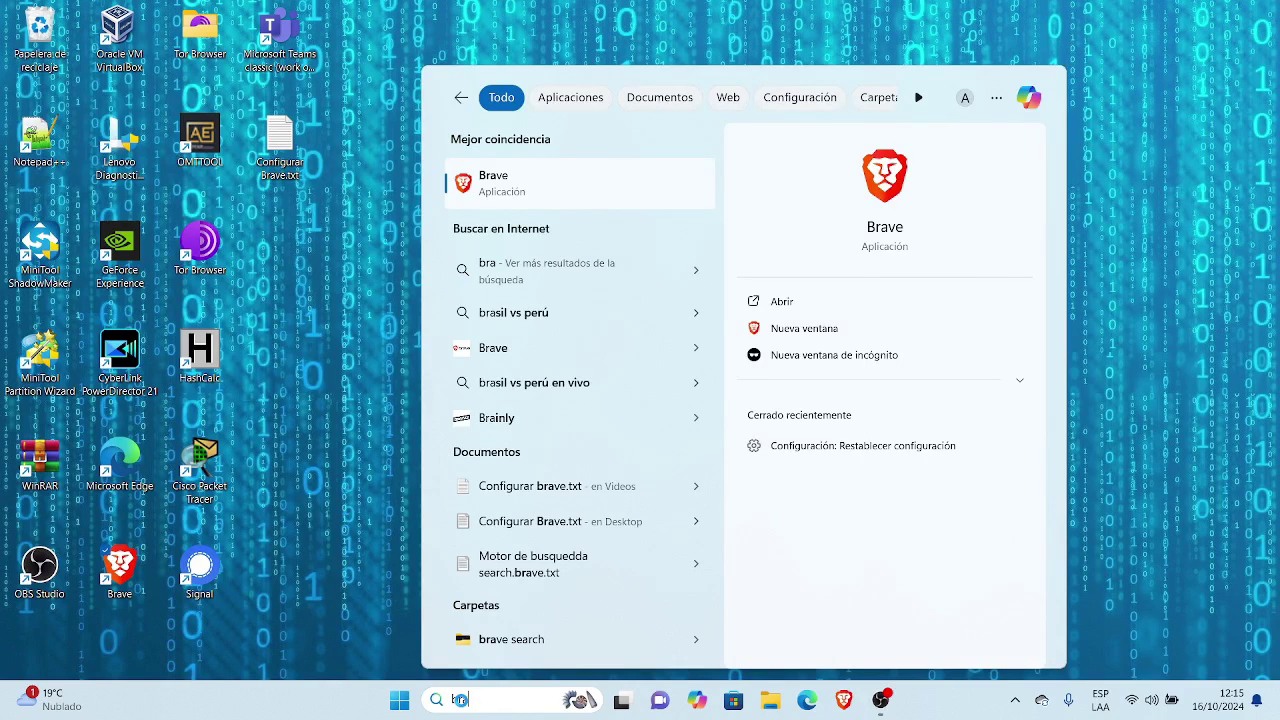
{"action": "type", "text": "ve"}
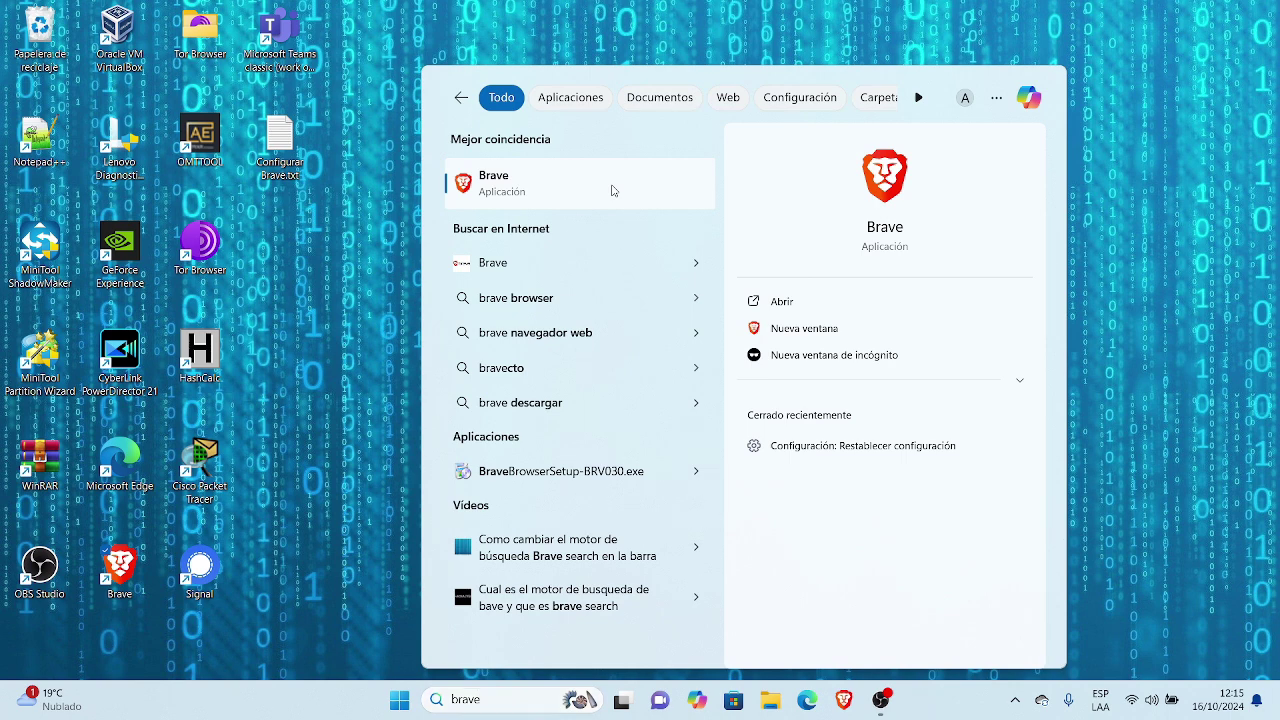
{"action": "right_click", "coordinate": [612, 190]}
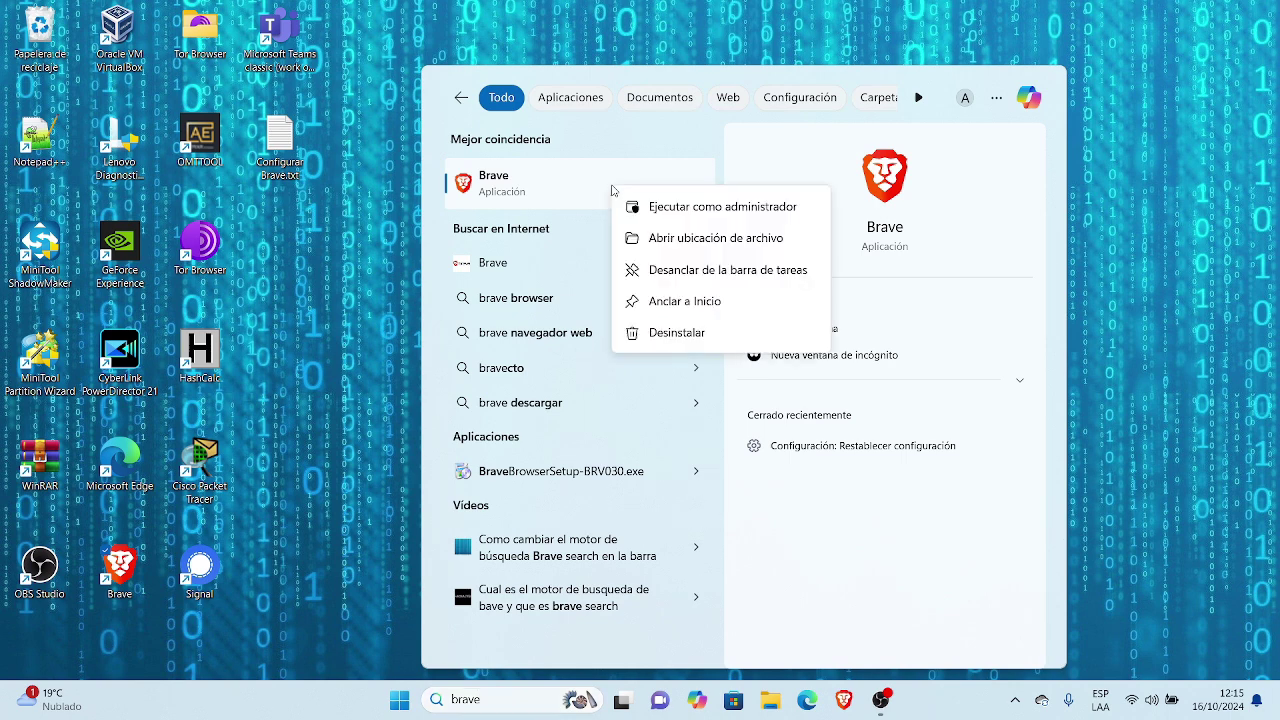
{"action": "left_click", "coordinate": [677, 333]}
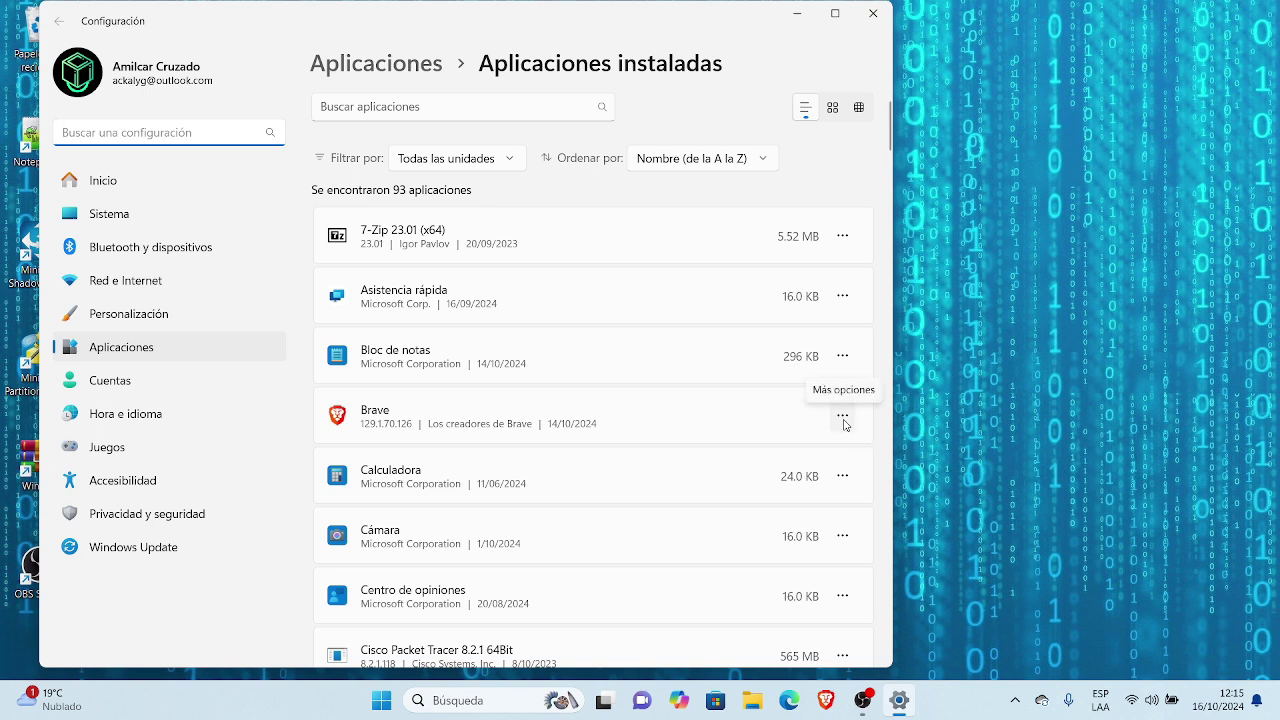
Uninstall Brave from the installed applications, also deleting its browsing data
{"action": "left_click", "coordinate": [843, 418]}
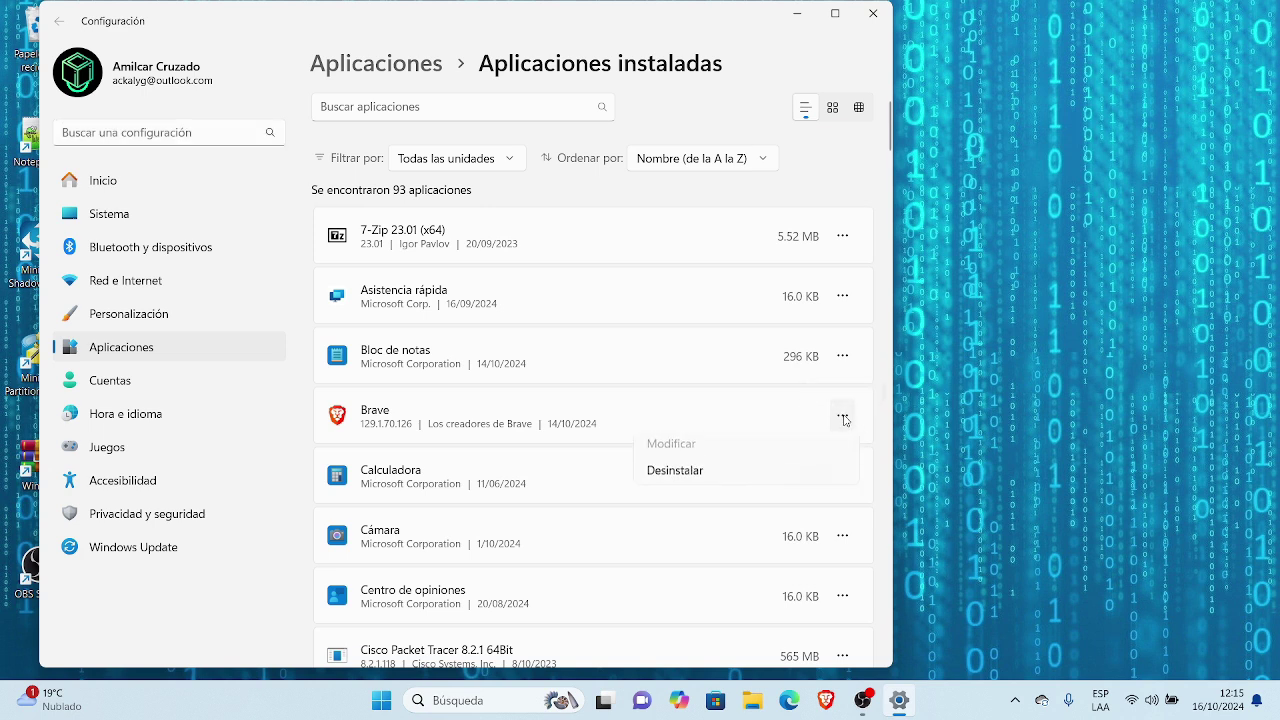
{"action": "left_click", "coordinate": [691, 480]}
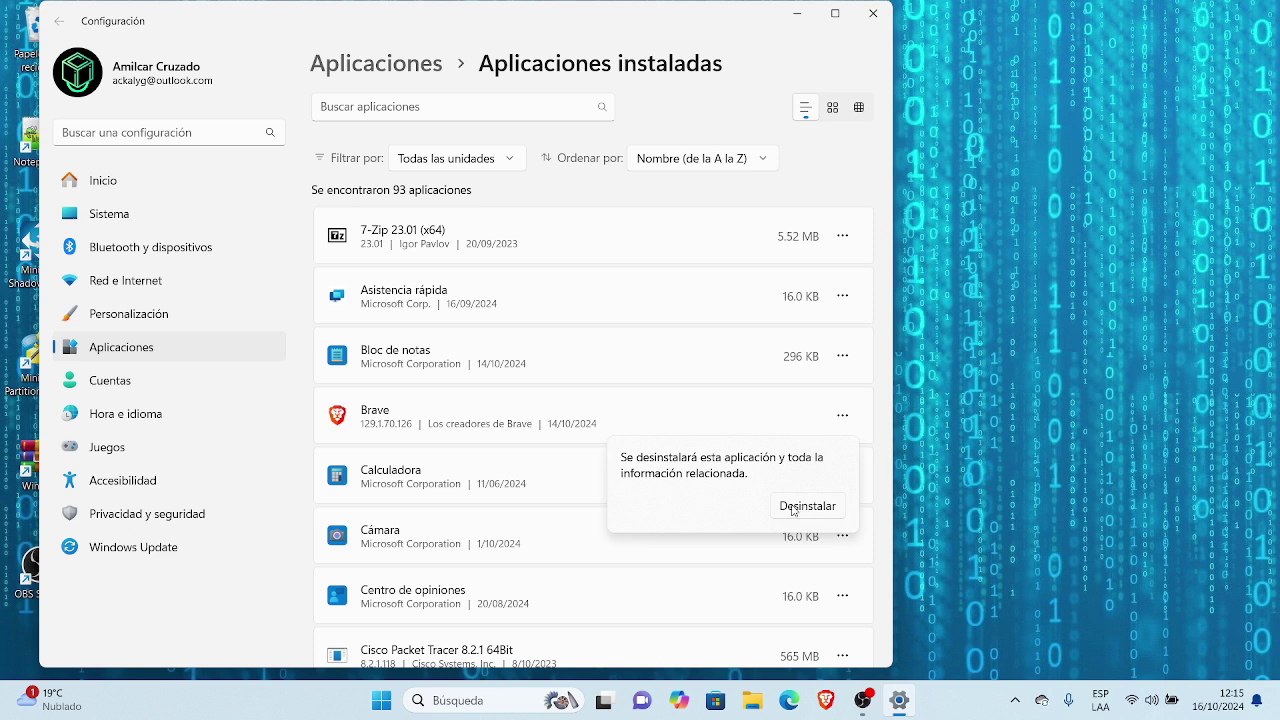
{"action": "left_click", "coordinate": [792, 509]}
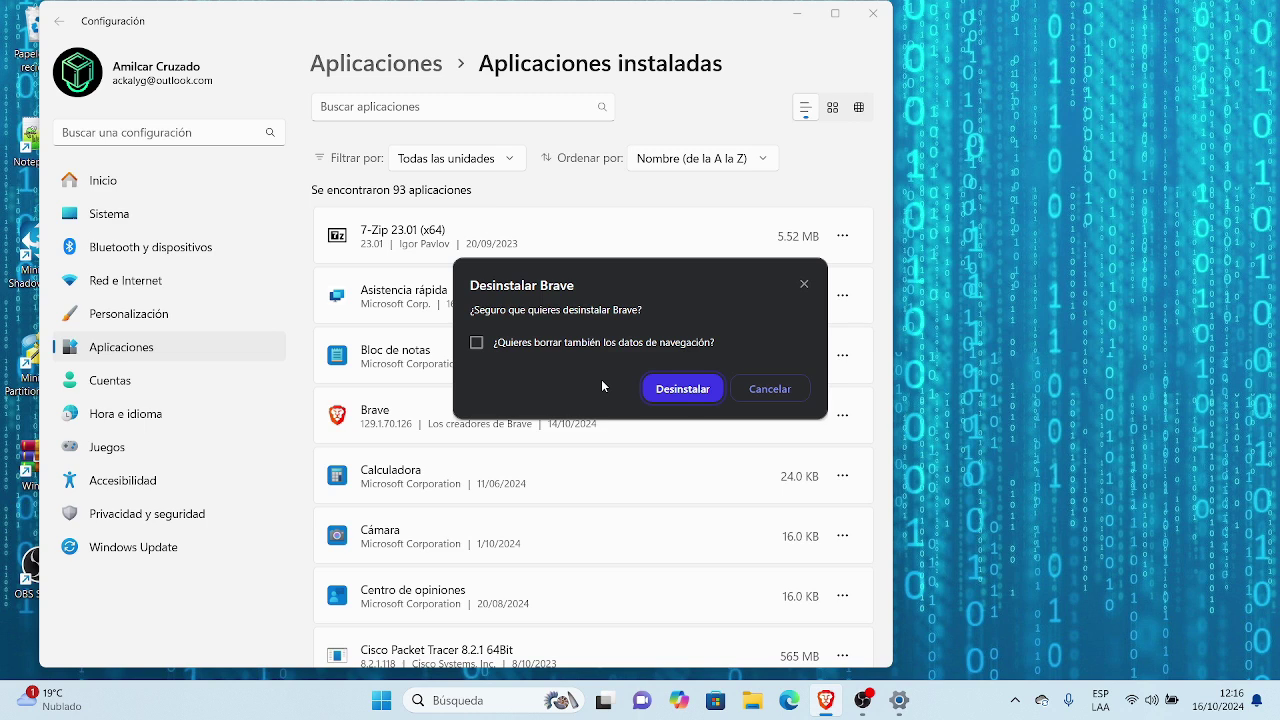
{"action": "left_click", "coordinate": [477, 343]}
{"action": "left_click", "coordinate": [703, 392]}
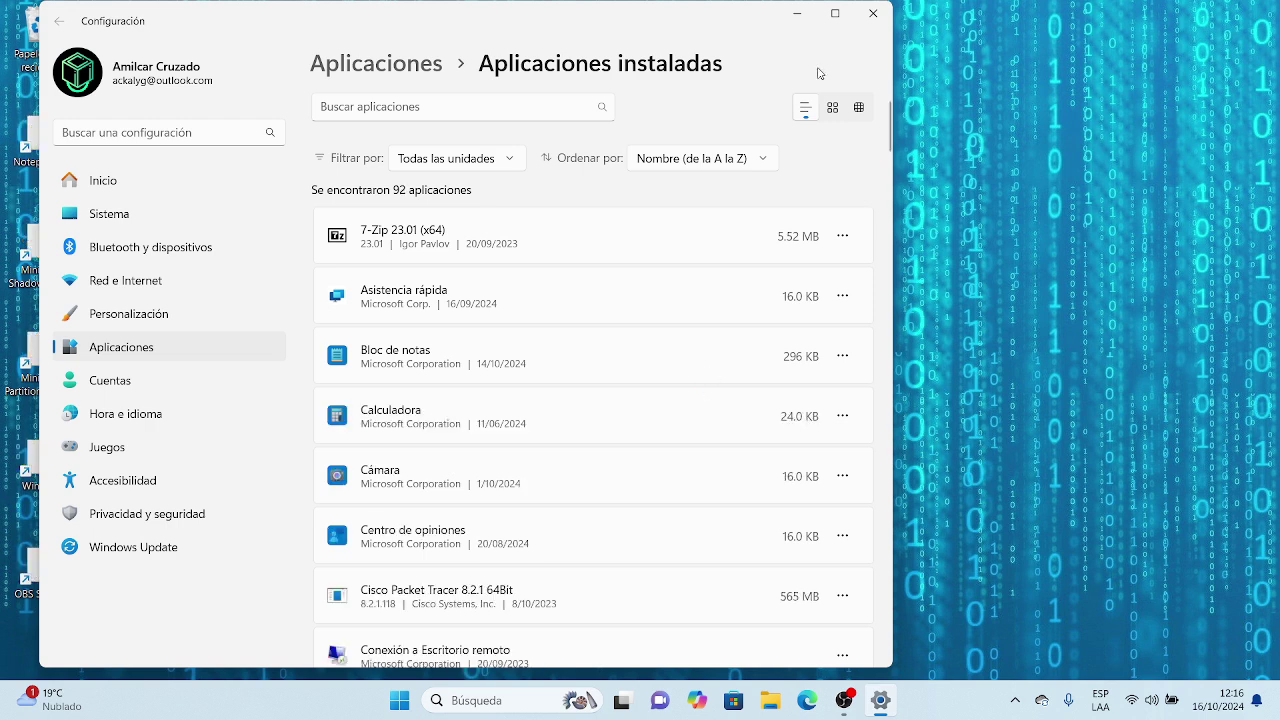
Minimize the Configuración window and permanently empty the Recycle Bin
{"action": "left_click", "coordinate": [797, 14]}
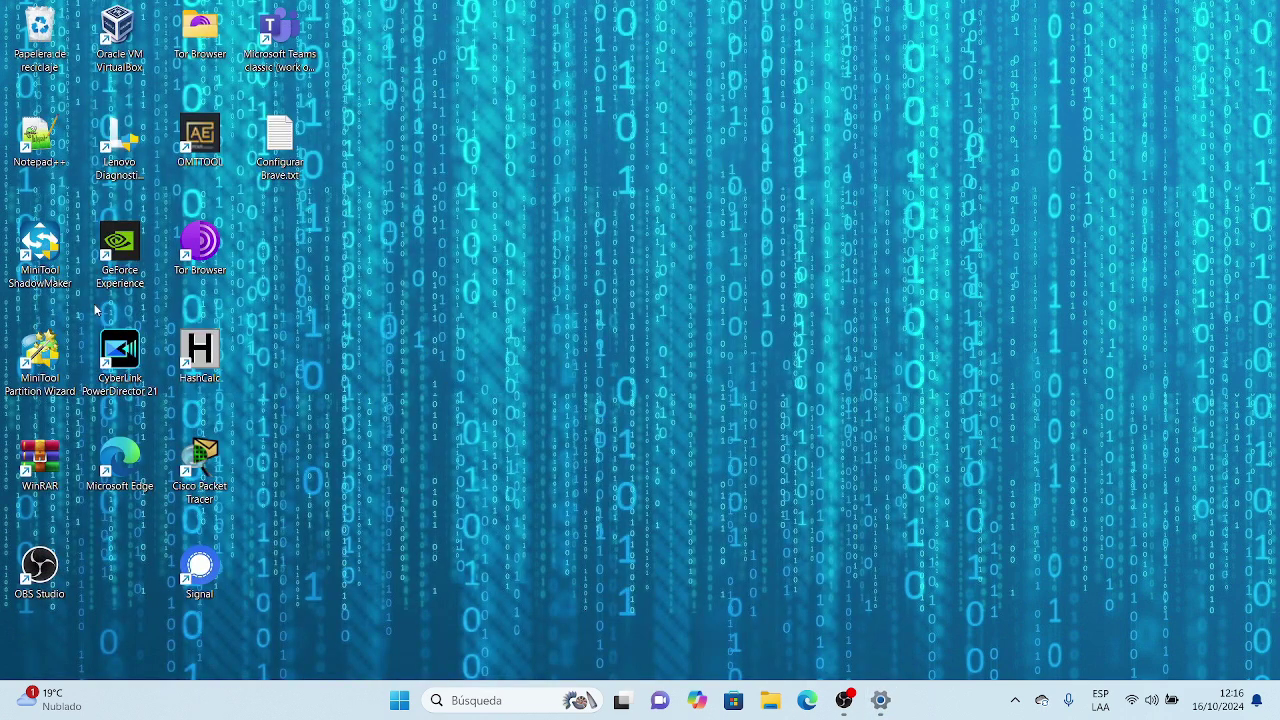
{"action": "right_click", "coordinate": [40, 34]}
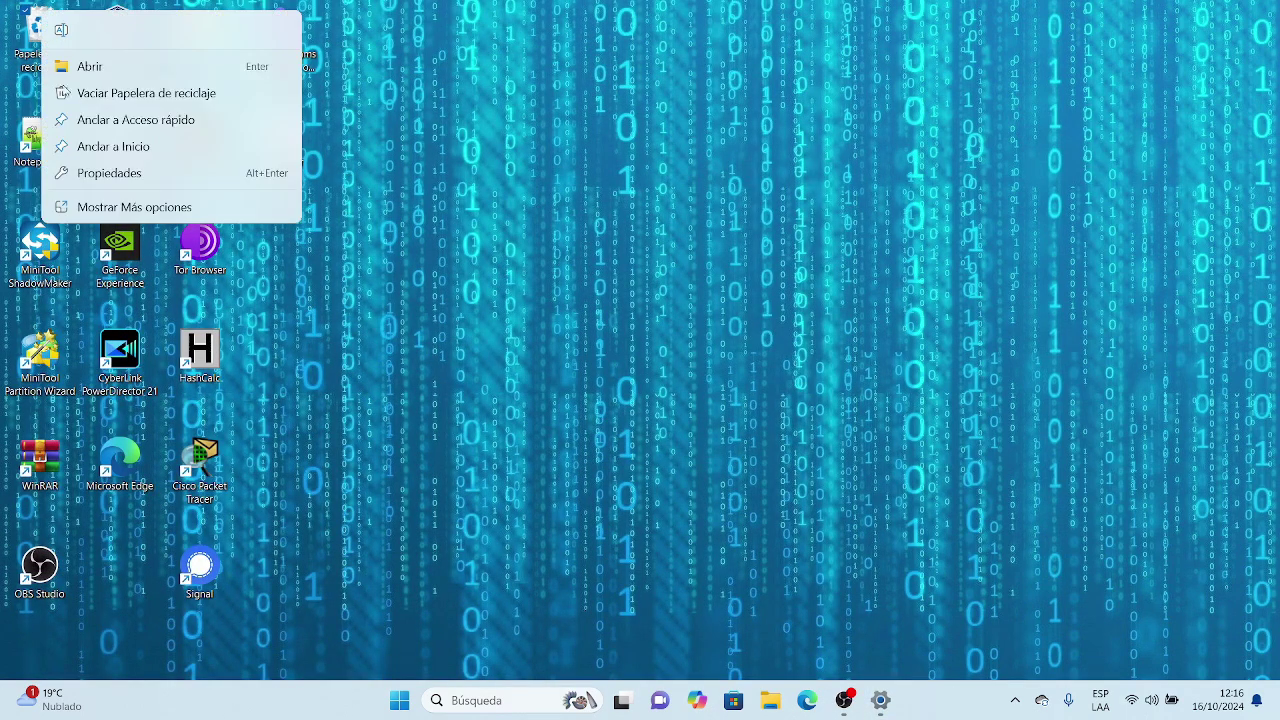
{"action": "left_click", "coordinate": [110, 89]}
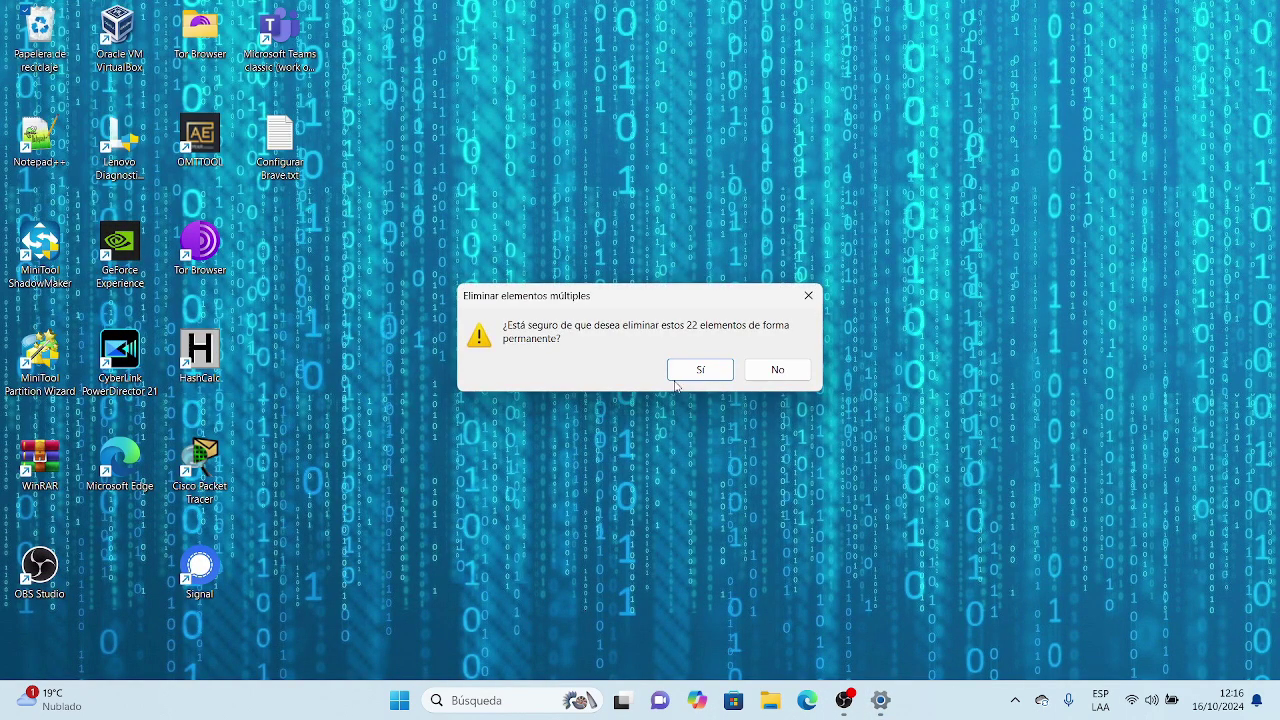
{"action": "left_click", "coordinate": [682, 368]}
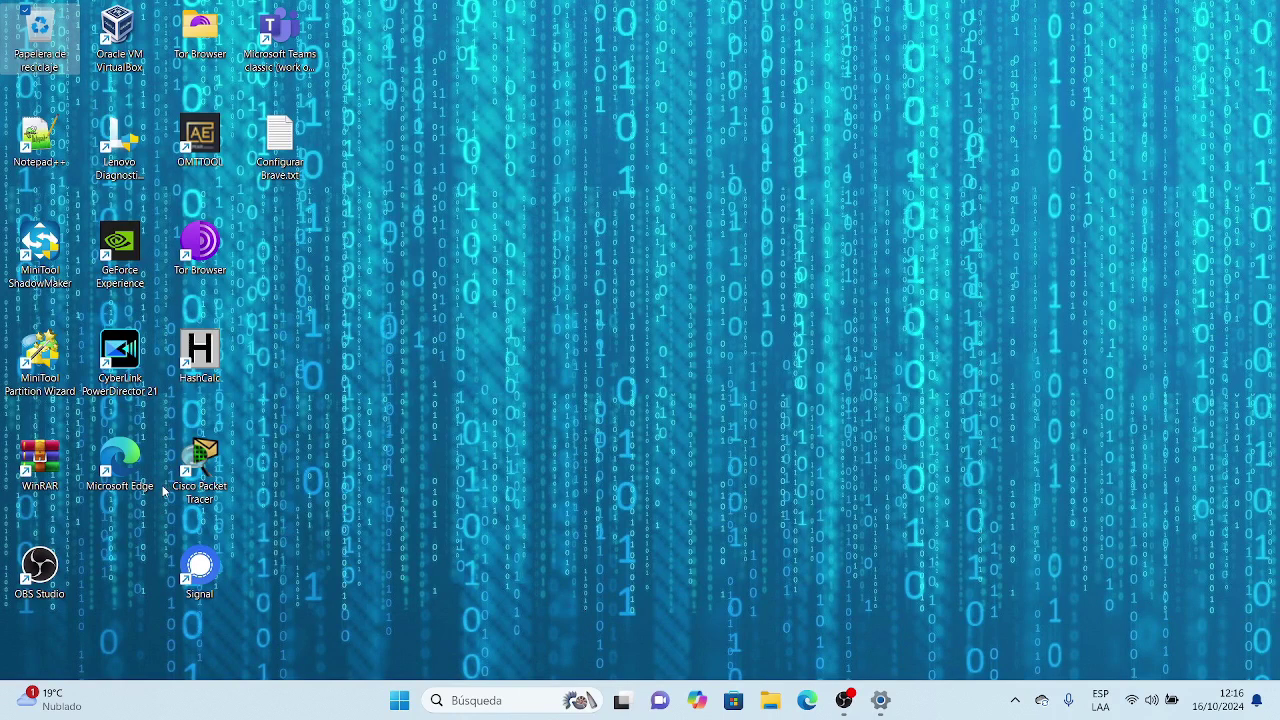
Bring up the pending window for choosing an application to open the https link
{"action": "mouse_move", "coordinate": [885, 706]}
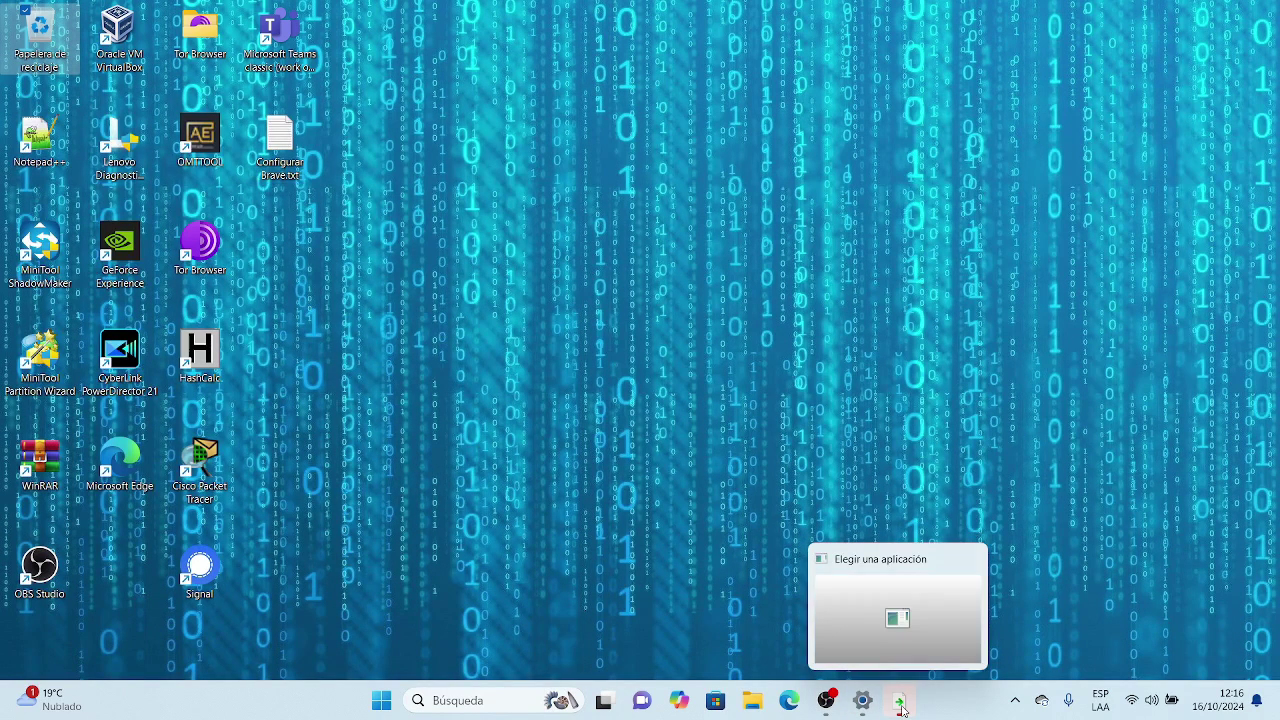
{"action": "left_click", "coordinate": [901, 709]}
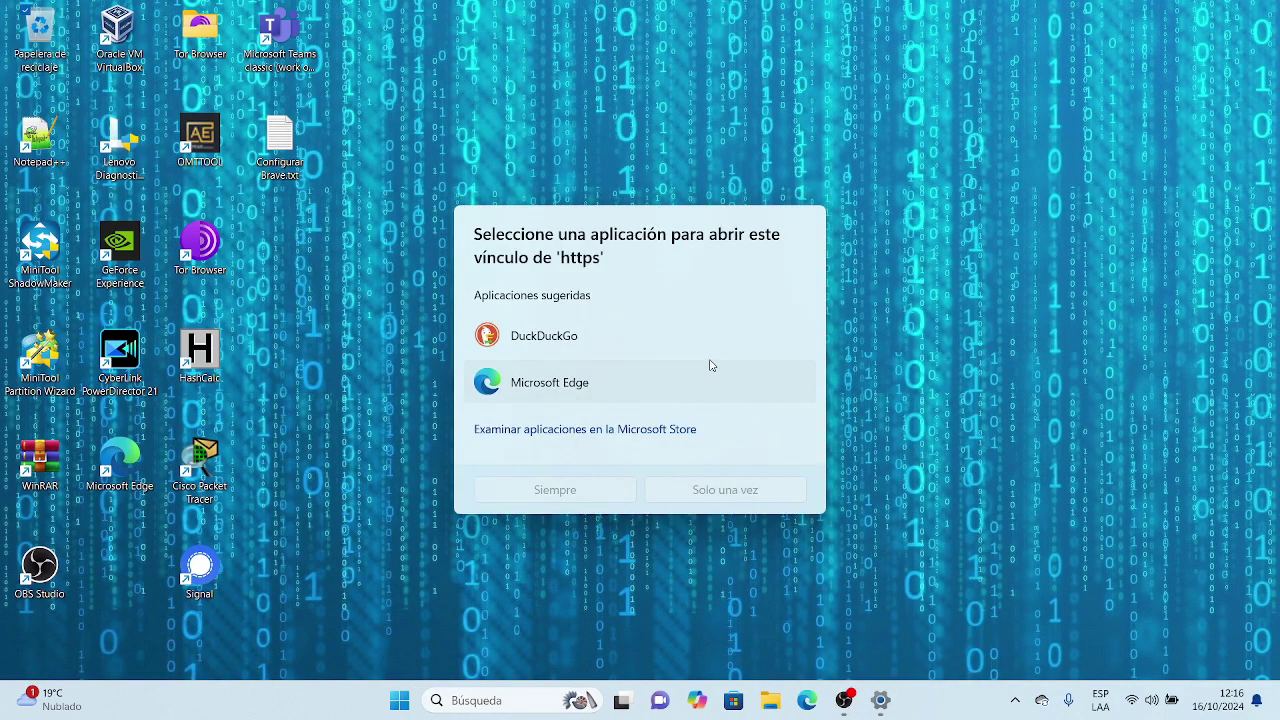
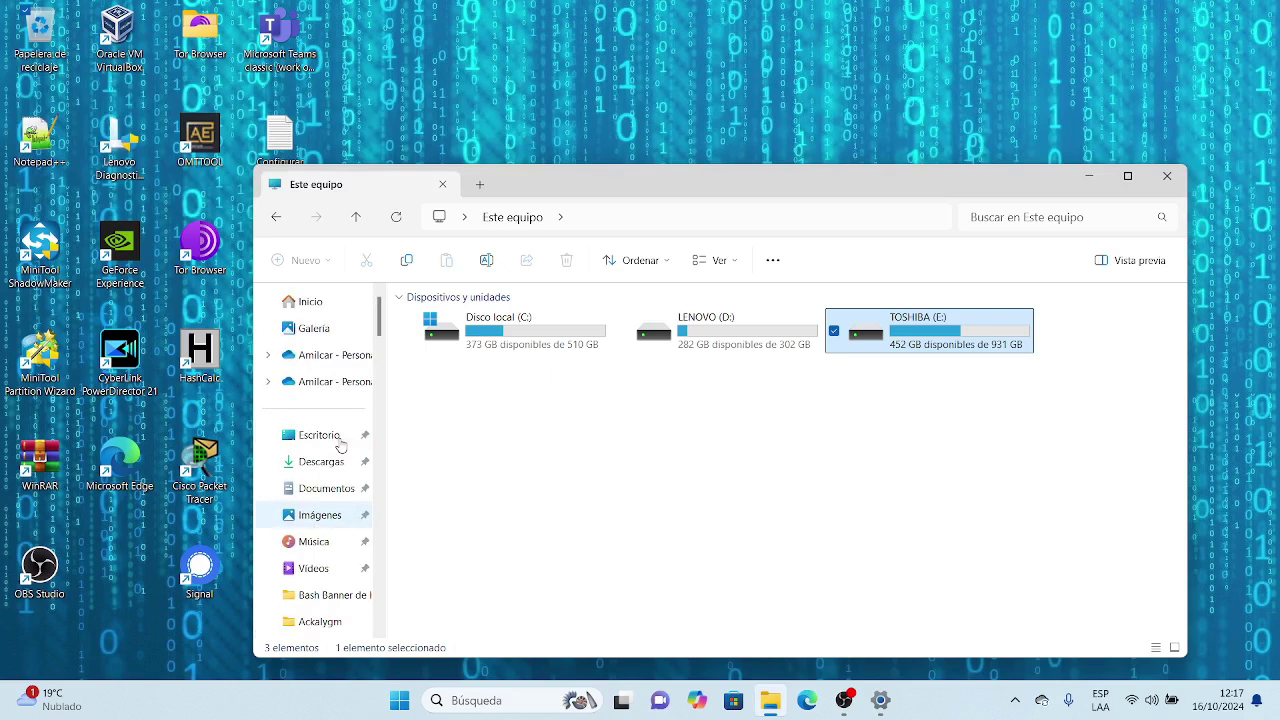
Locate BraveBrowserSetup-BRV030.exe in the Descargas folder, display its available actions, and minimize the folder window
{"action": "left_click", "coordinate": [328, 463]}
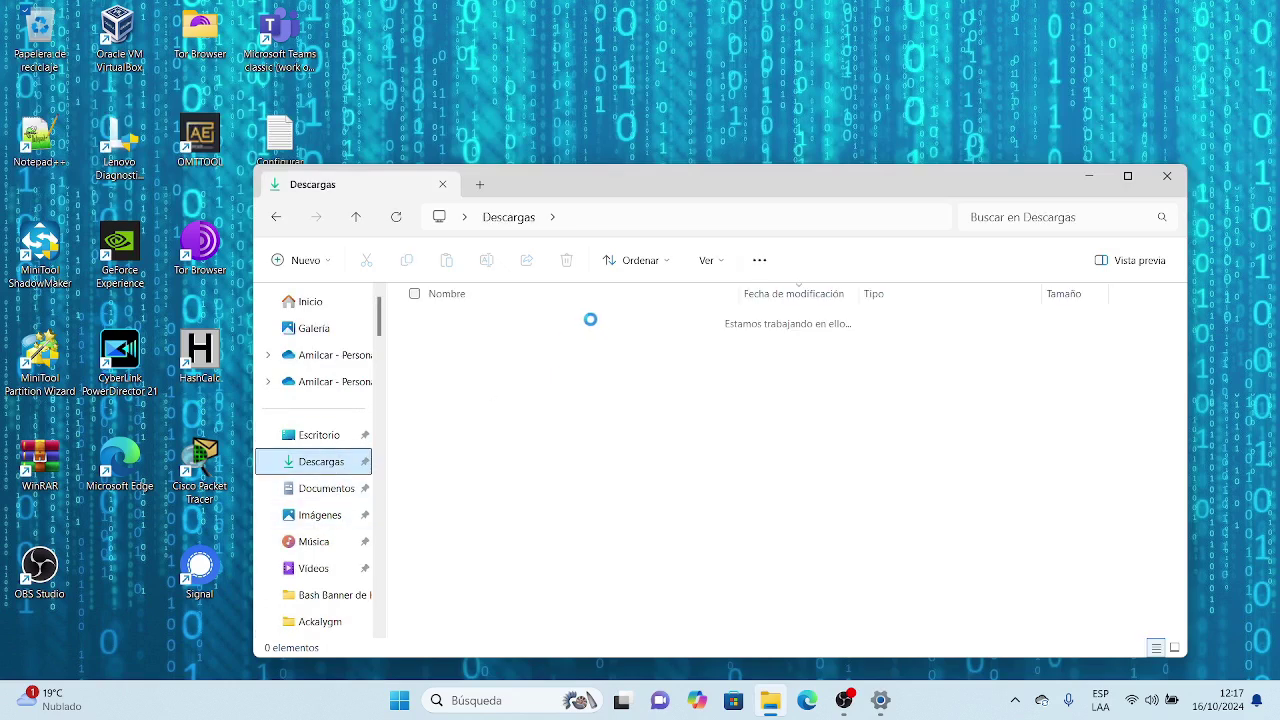
{"action": "scroll", "coordinate": [648, 467], "scroll_direction": "down", "scroll_amount": 1}
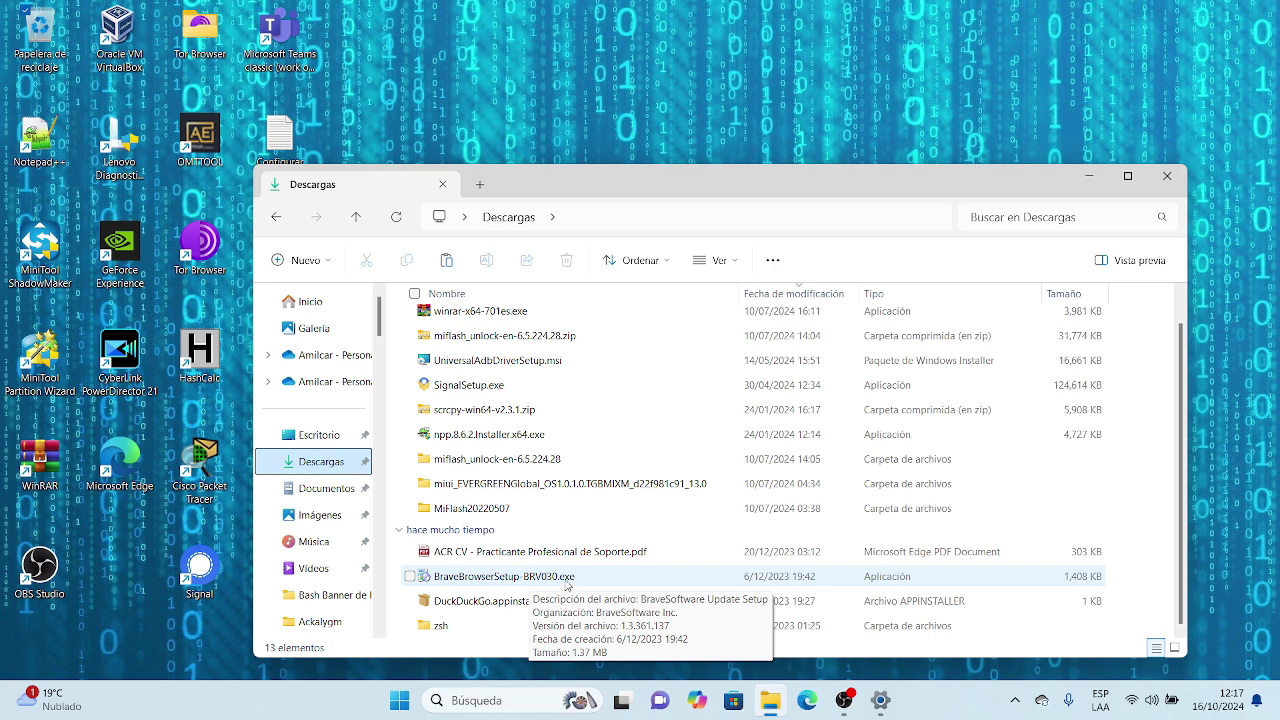
{"action": "right_click", "coordinate": [567, 585]}
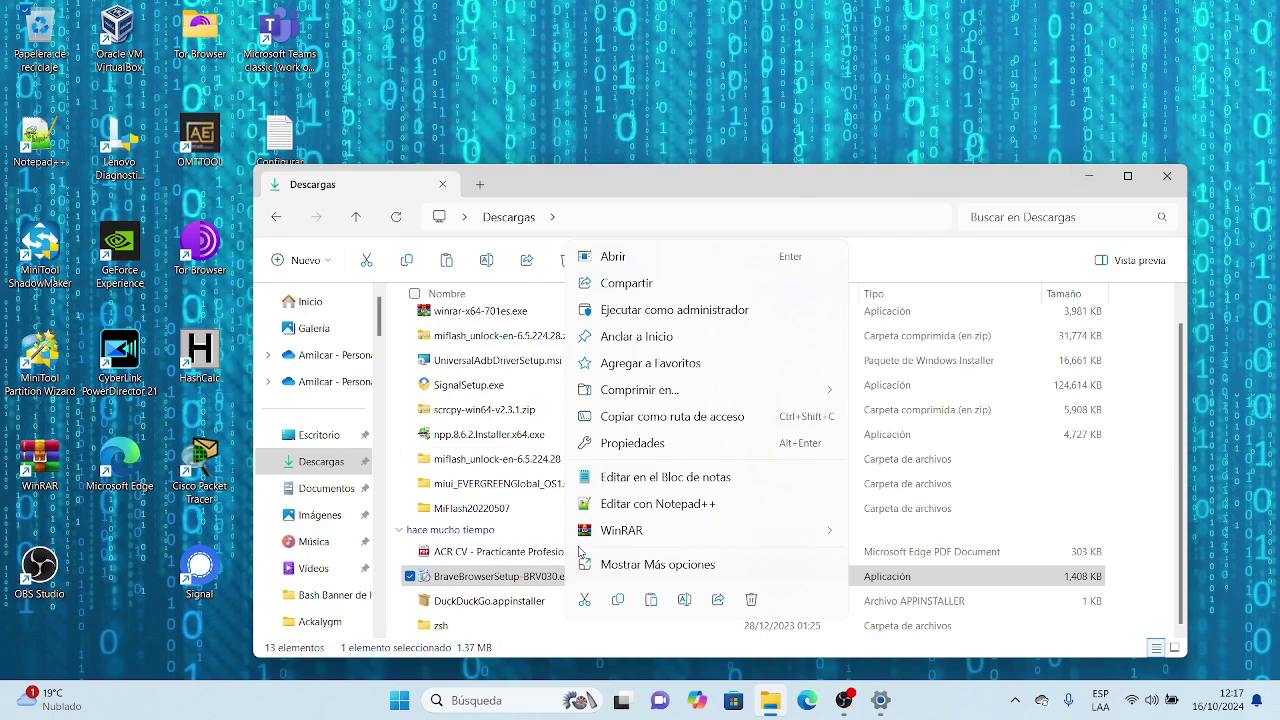
{"action": "left_click", "coordinate": [1096, 182]}
{"action": "left_click", "coordinate": [1093, 180]}
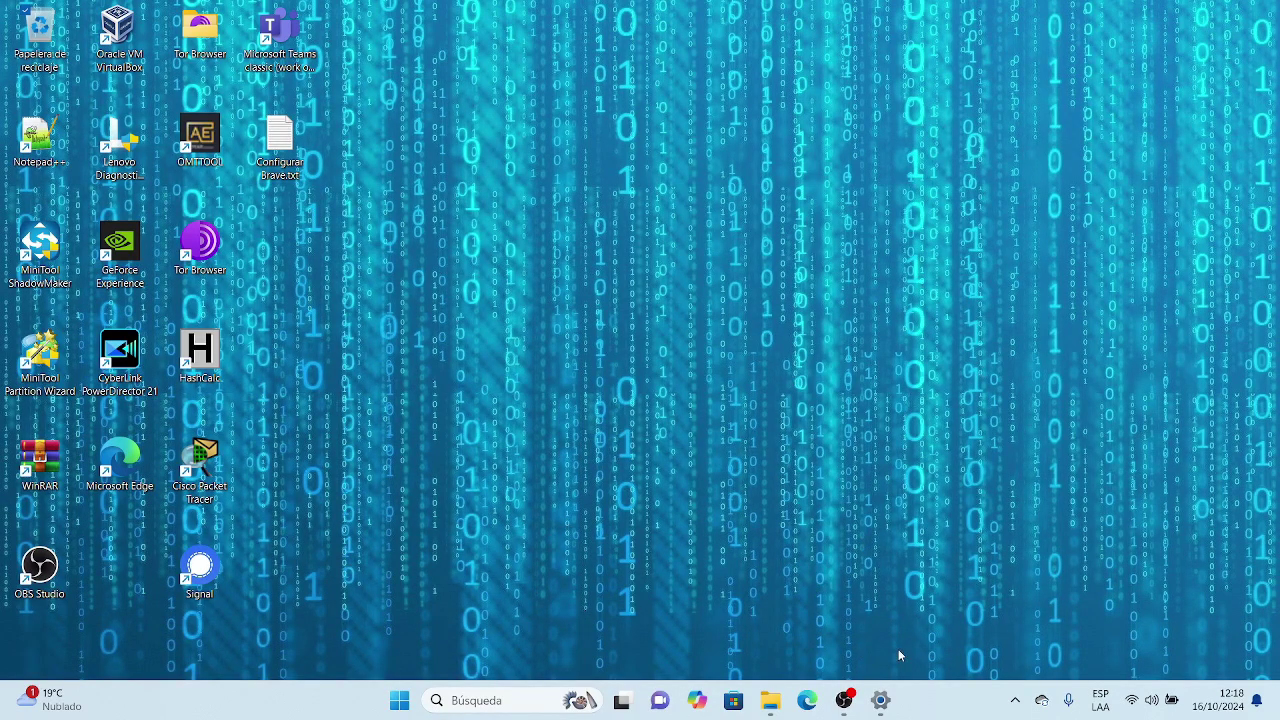
Bring back the minimized Configuración window and close it
{"action": "mouse_move", "coordinate": [881, 705]}
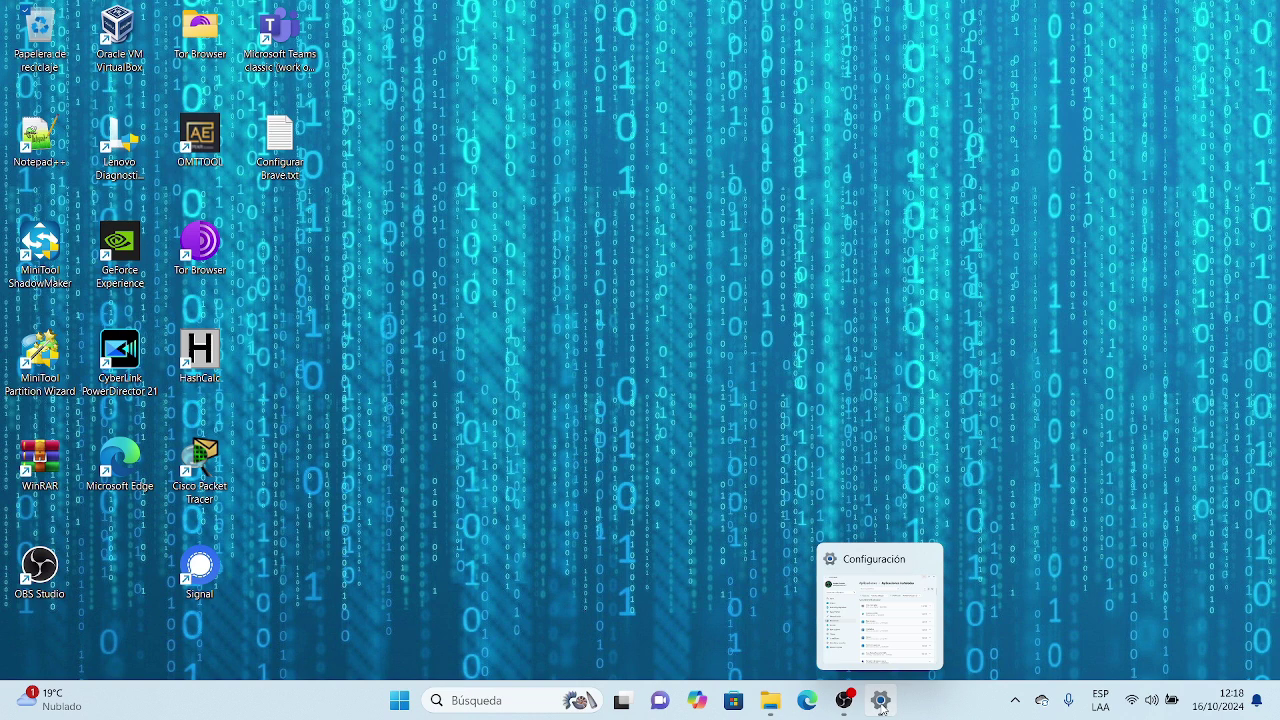
{"action": "left_click", "coordinate": [881, 705]}
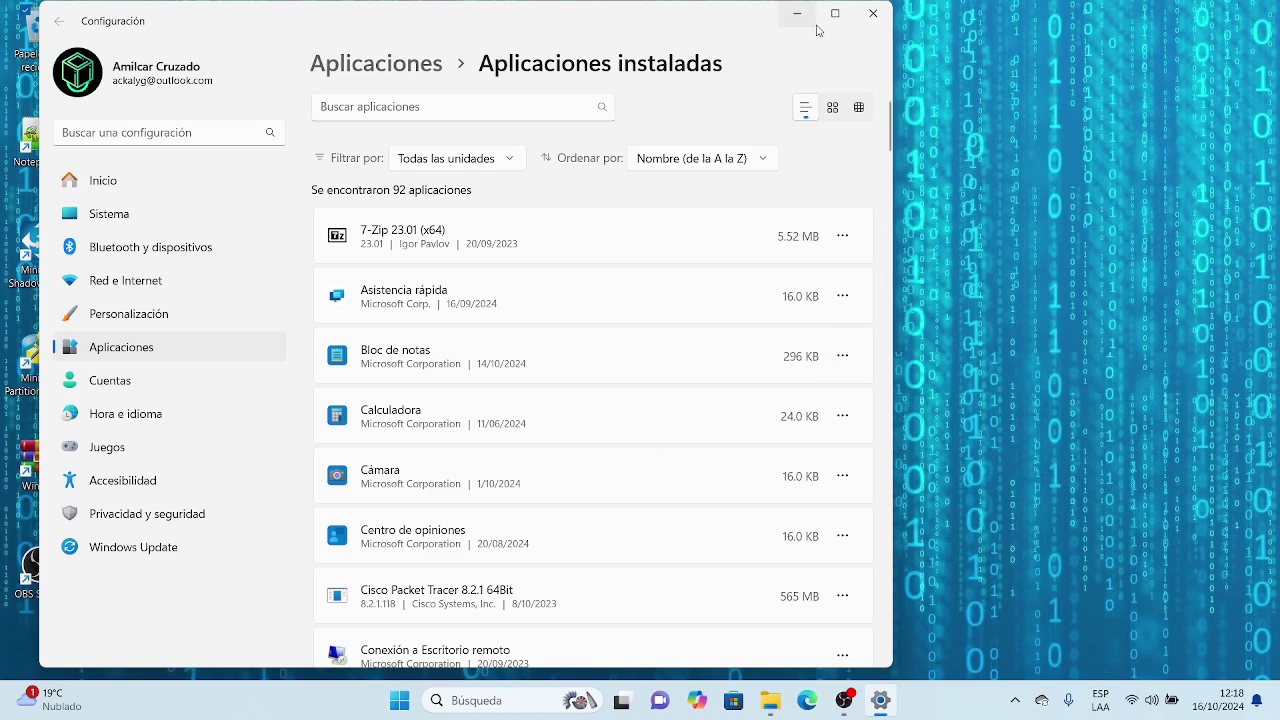
{"action": "left_click", "coordinate": [873, 14]}
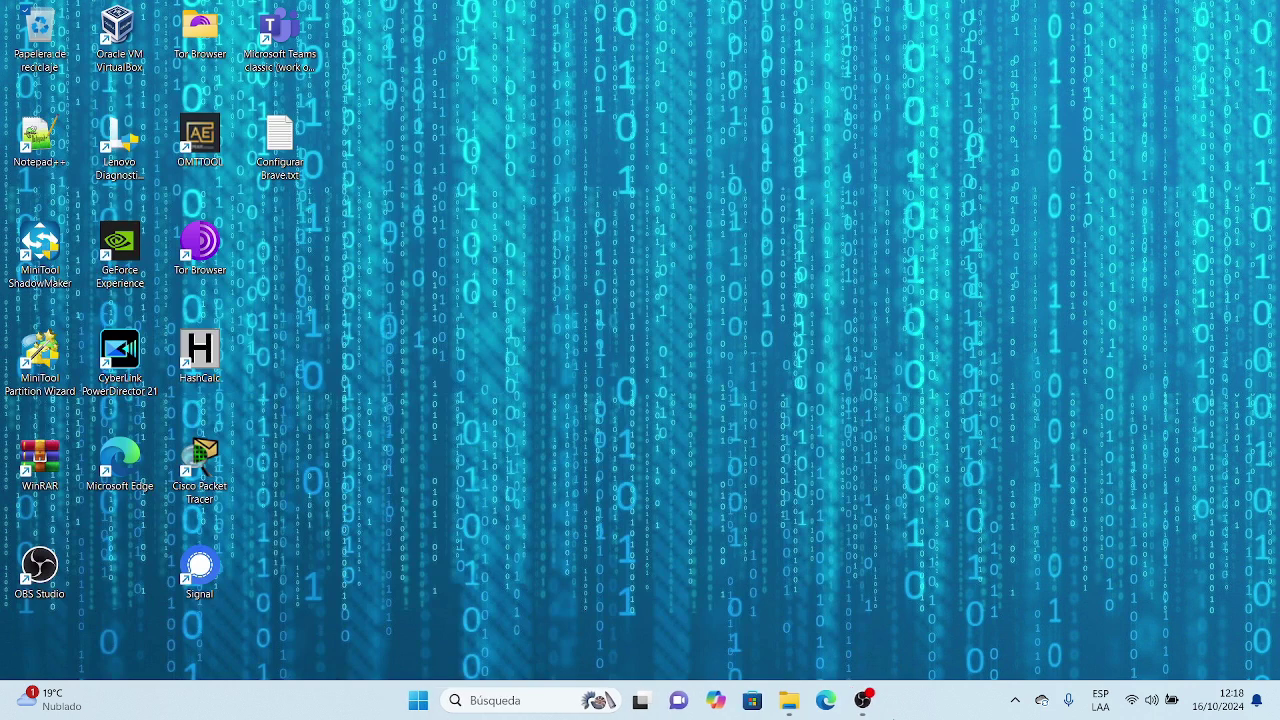
Run BraveBrowserSetup-BRV030.exe from the Descargas folder as administrator and minimize the folder window
{"action": "left_click", "coordinate": [789, 700]}
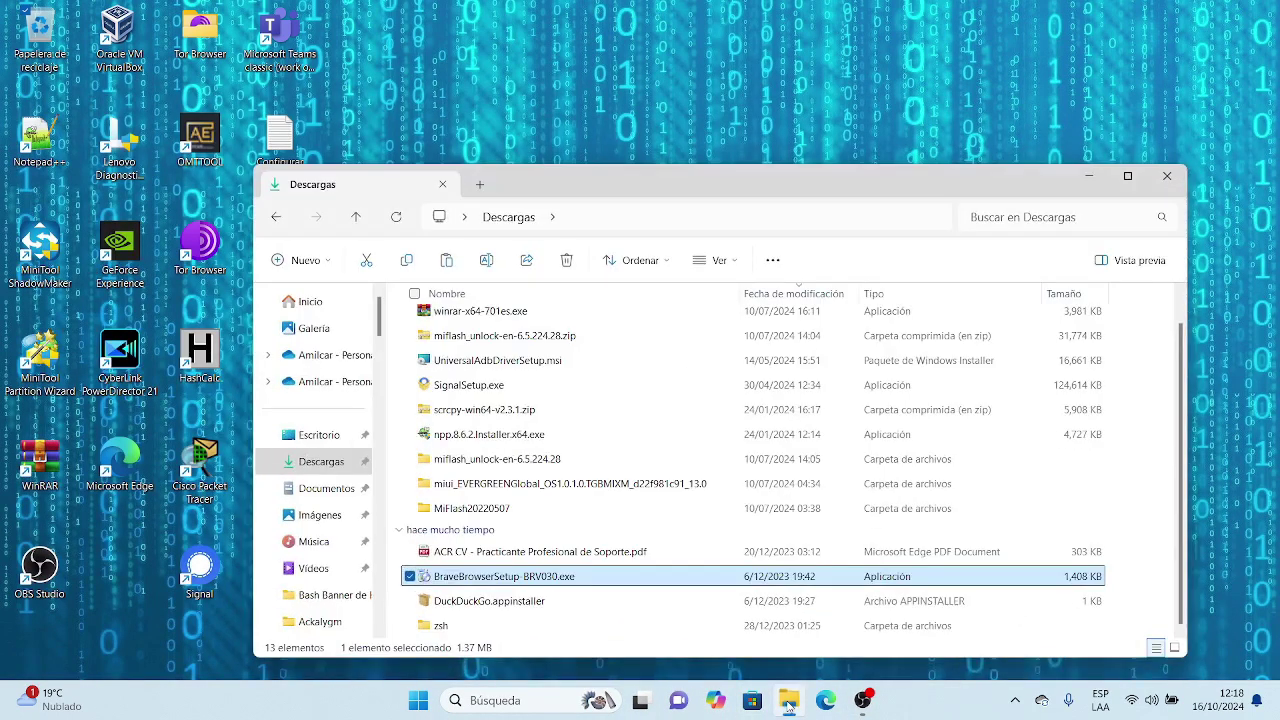
{"action": "right_click", "coordinate": [533, 577]}
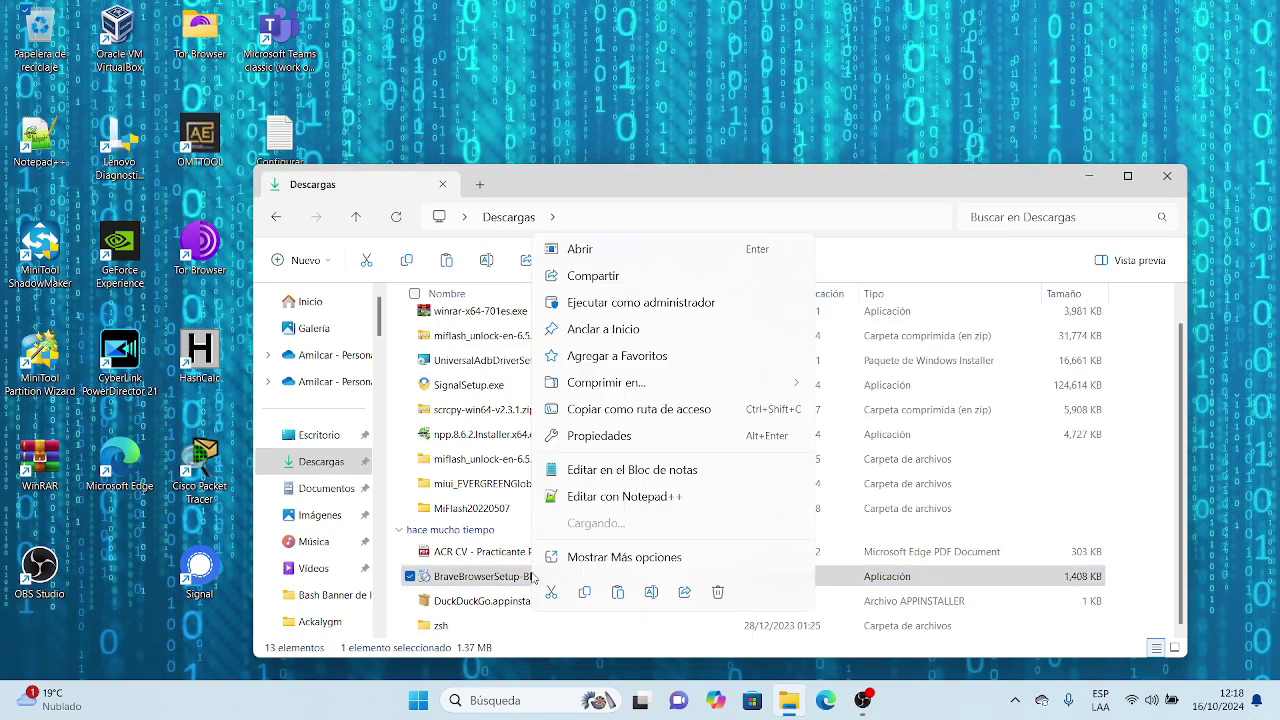
{"action": "left_click", "coordinate": [633, 307]}
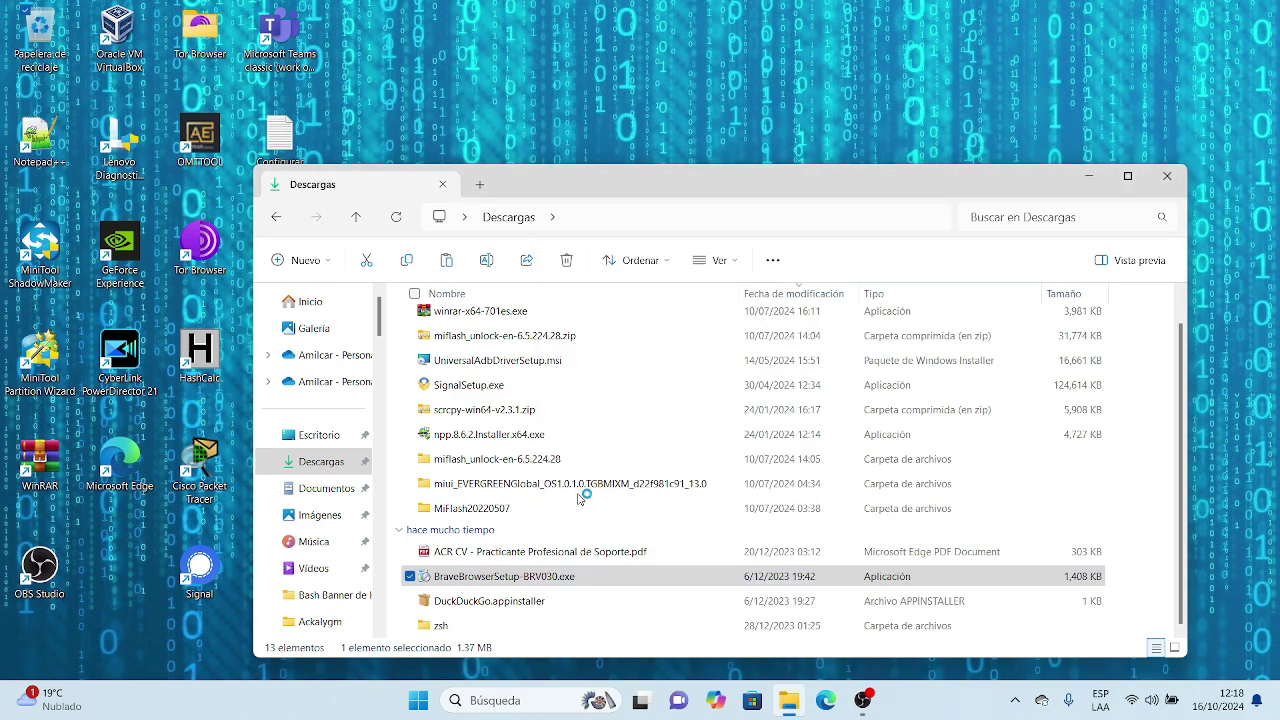
{"action": "left_click", "coordinate": [1088, 176]}
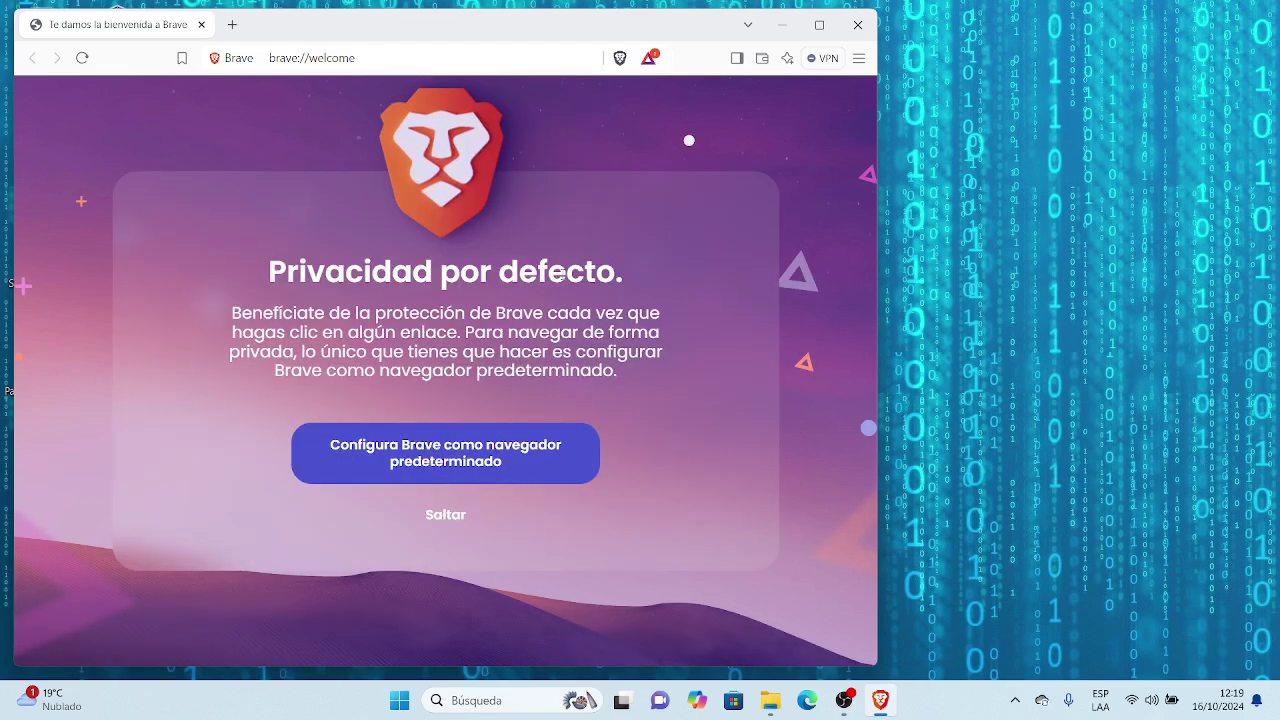
Set Brave as the default browser and accept pinning it to the taskbar
{"action": "left_click", "coordinate": [521, 464]}
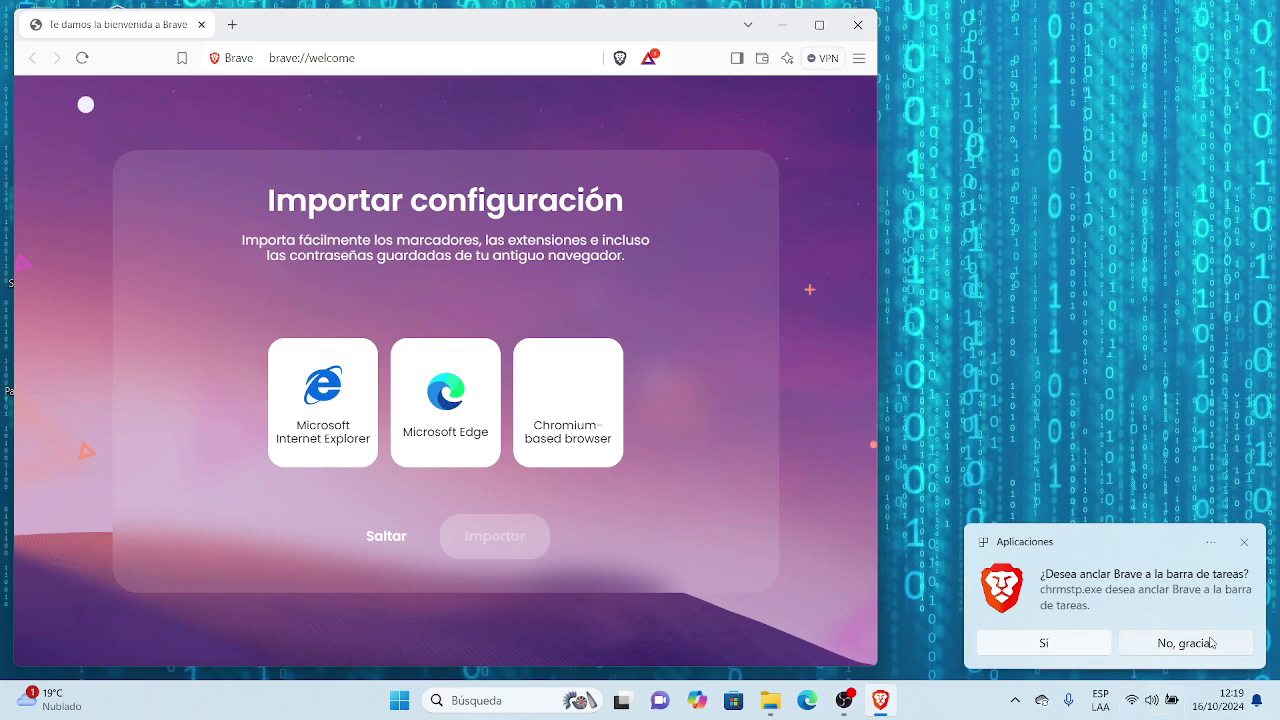
{"action": "left_click", "coordinate": [1057, 646]}
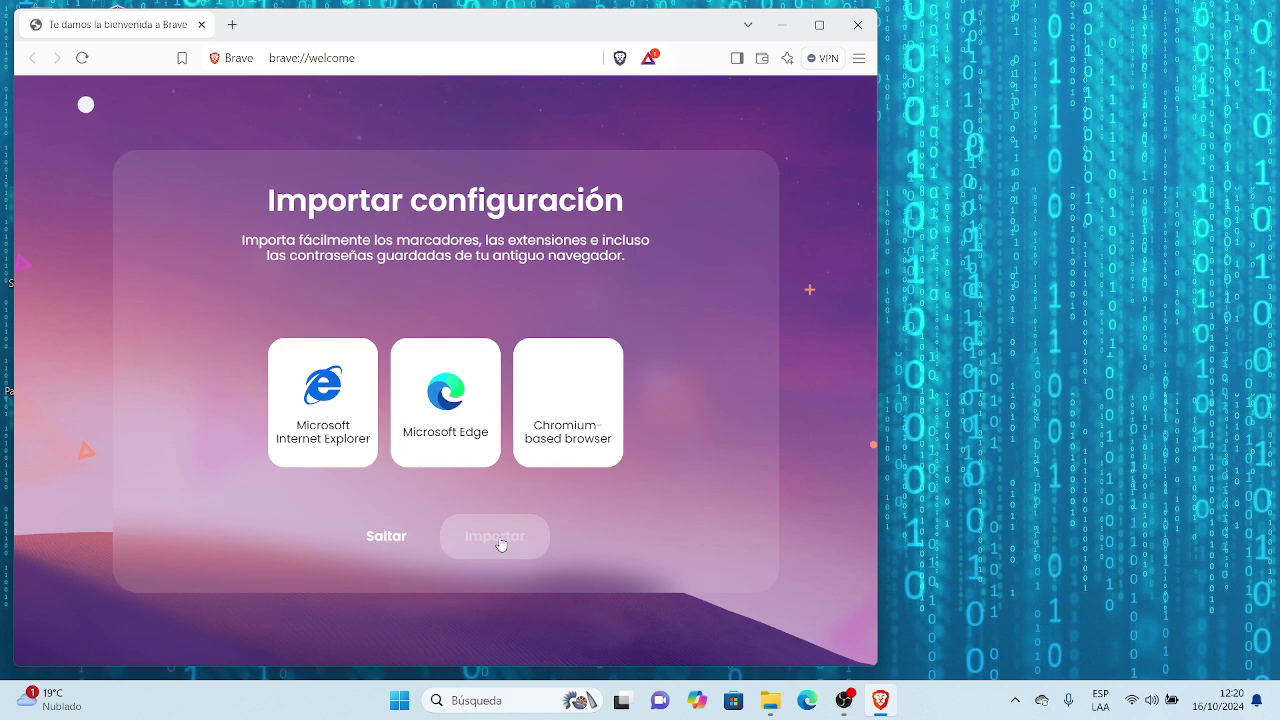
Skip importing settings, join the Web Discovery Project, and finish Brave's welcome setup with both reporting options enabled
{"action": "left_click", "coordinate": [386, 538]}
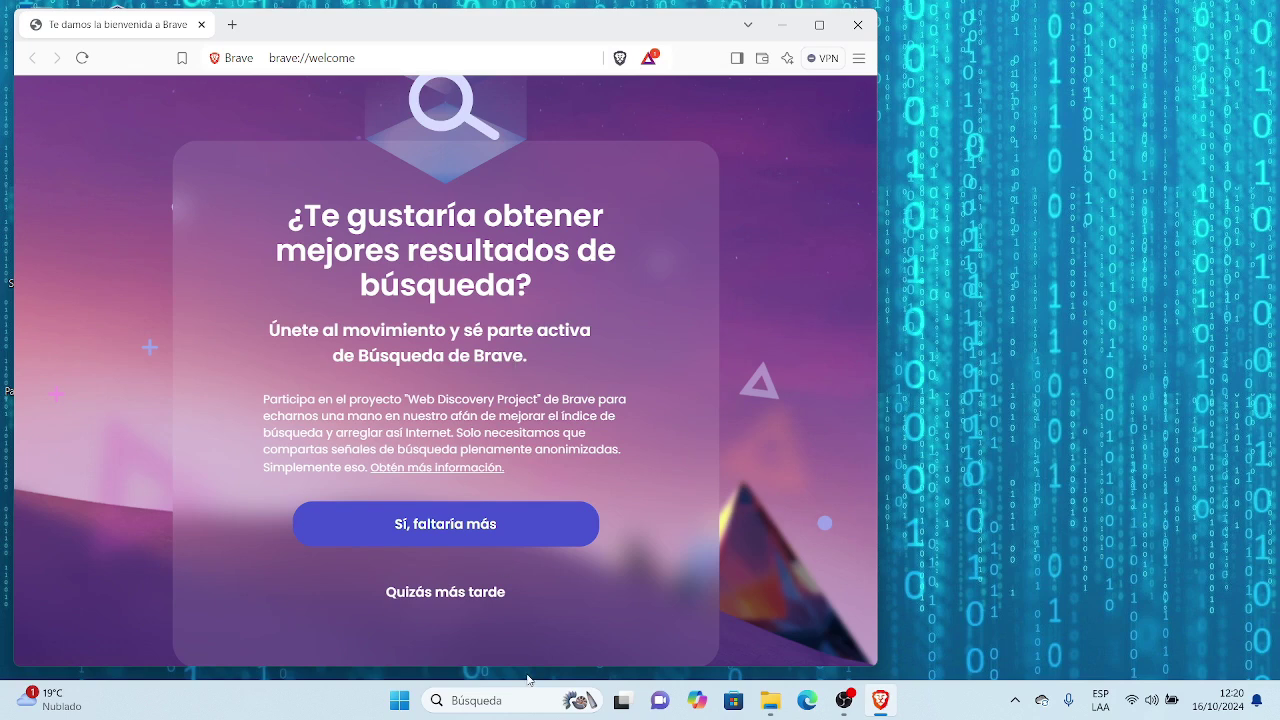
{"action": "left_click", "coordinate": [448, 527]}
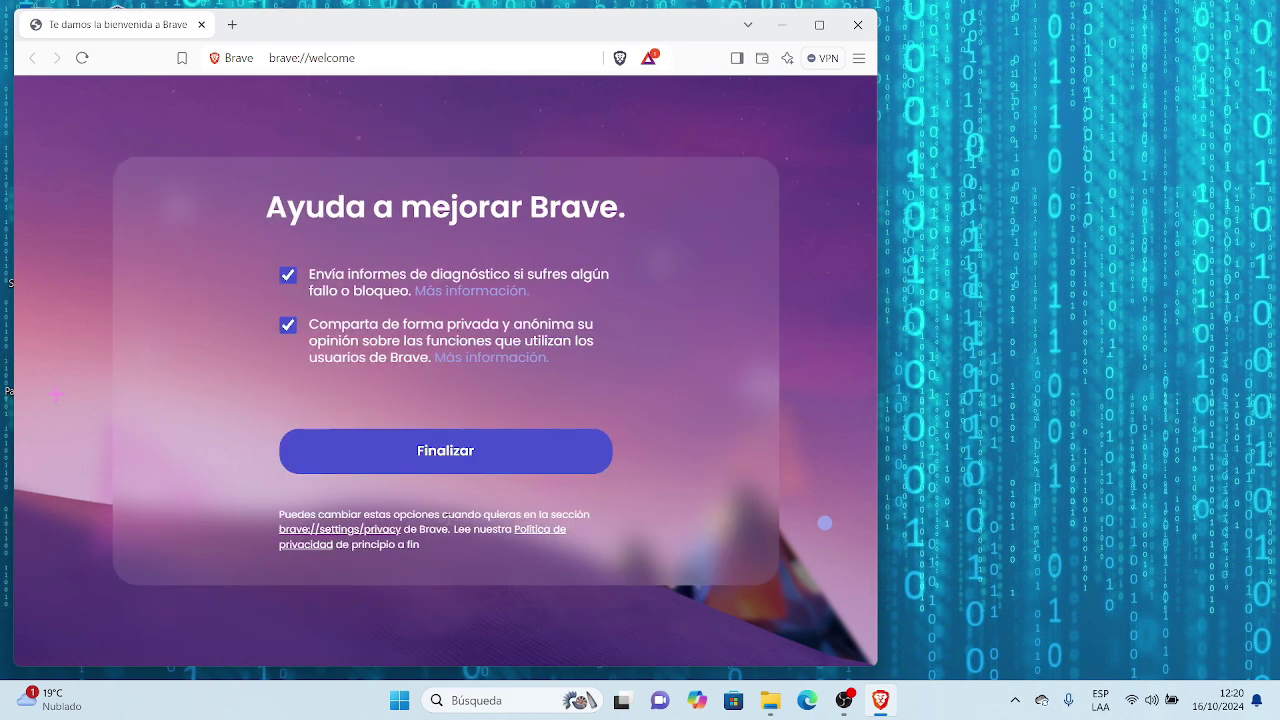
{"action": "left_click", "coordinate": [485, 463]}
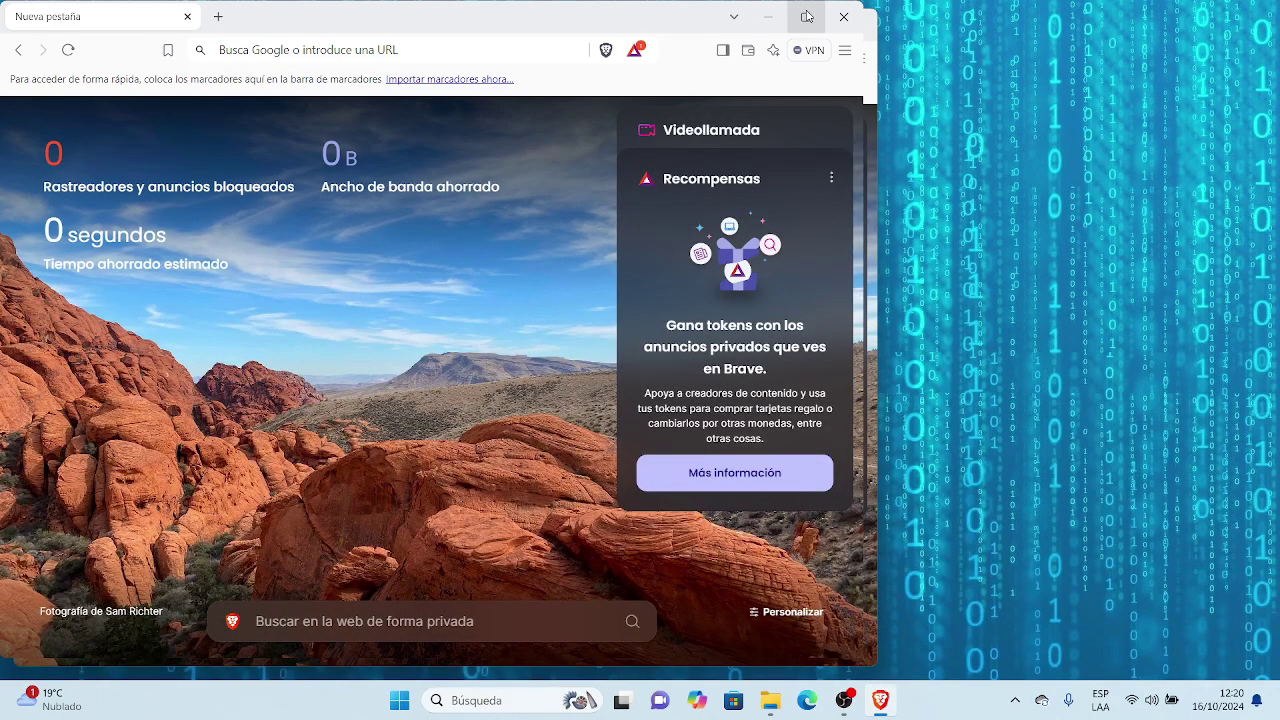
Maximize the Brave window and upload a custom image from the device as the dashboard background
{"action": "left_click", "coordinate": [806, 15]}
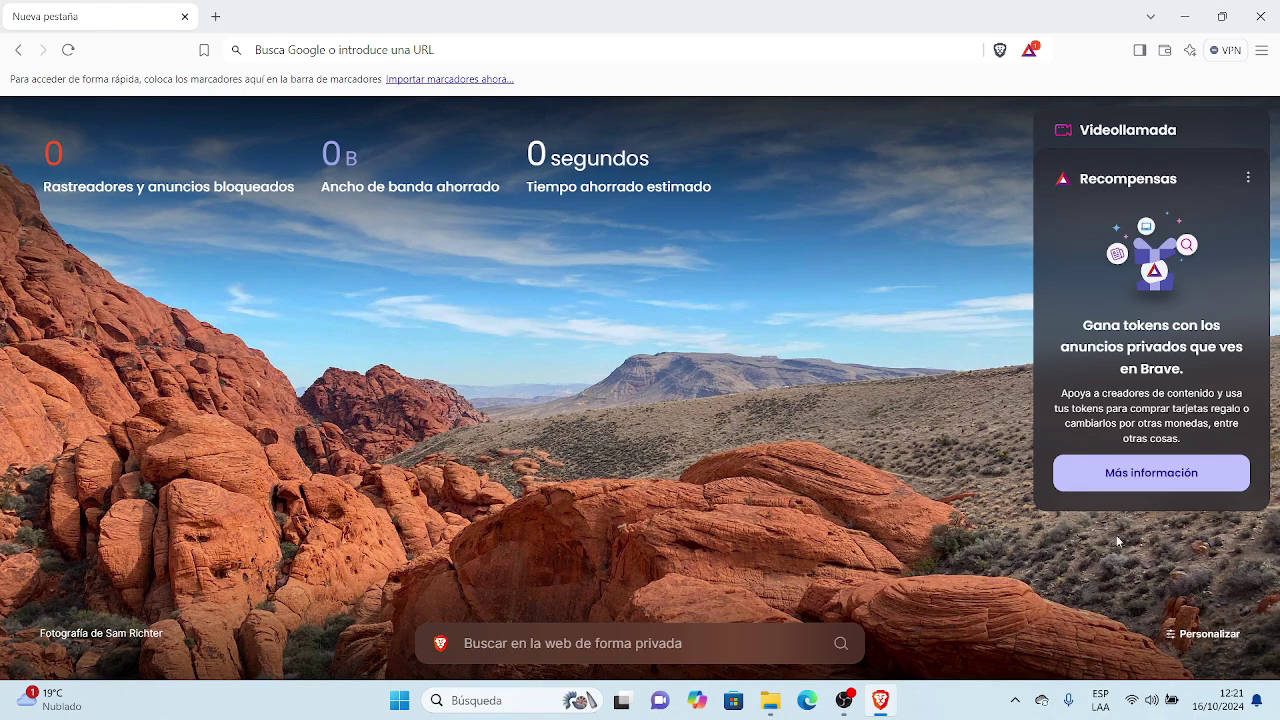
{"action": "left_click", "coordinate": [1207, 641]}
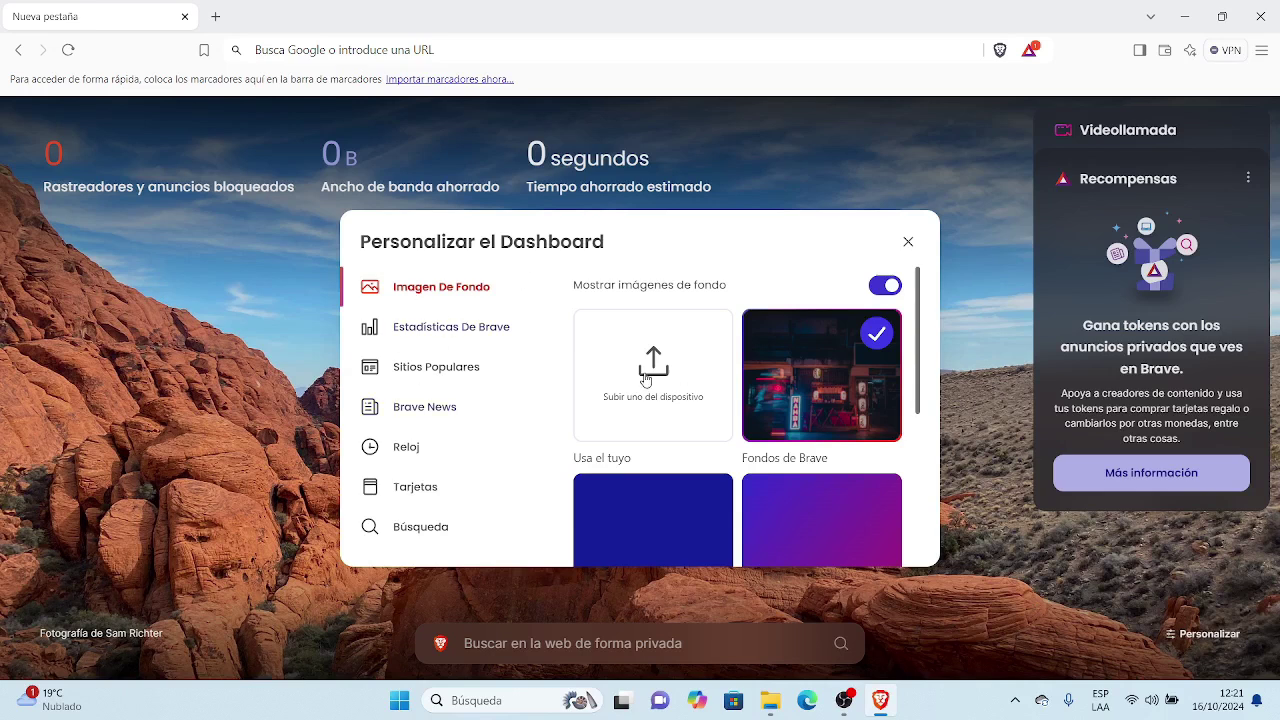
{"action": "left_click", "coordinate": [645, 379]}
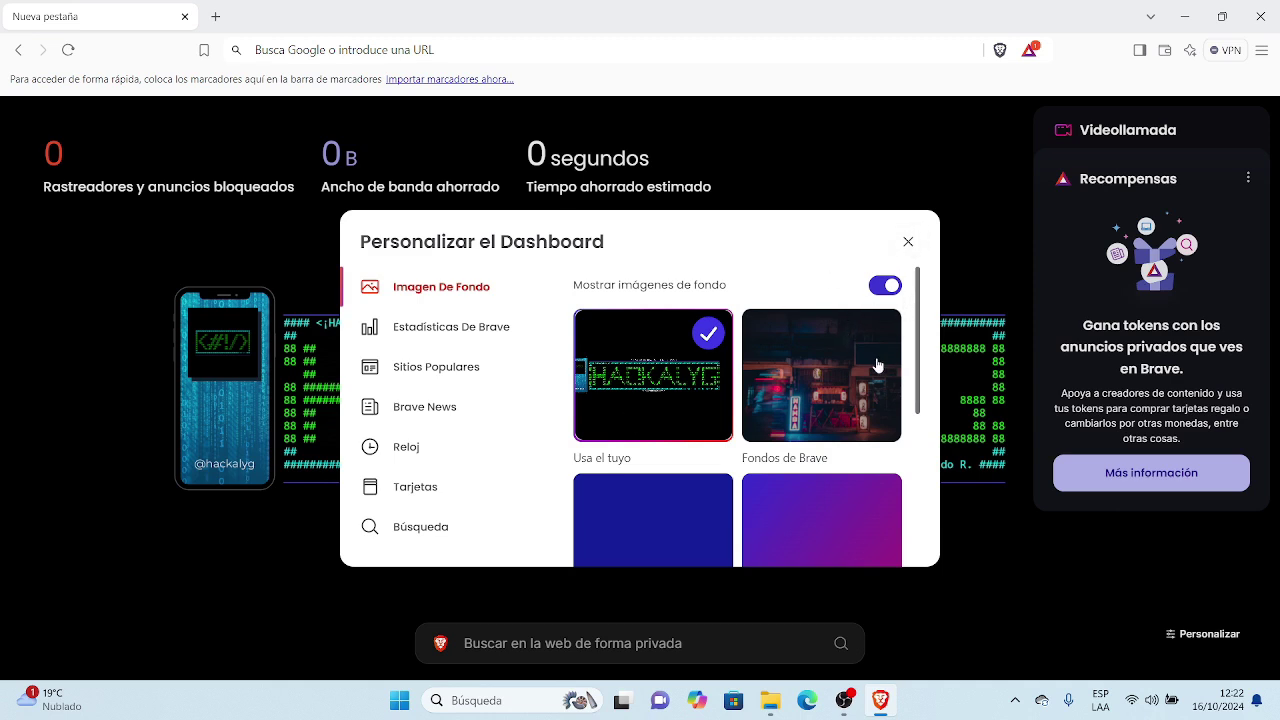
Review the Estadísticas De Brave and Sitios Populares options, then activate Brave News and return to the dashboard customization
{"action": "left_click", "coordinate": [458, 337]}
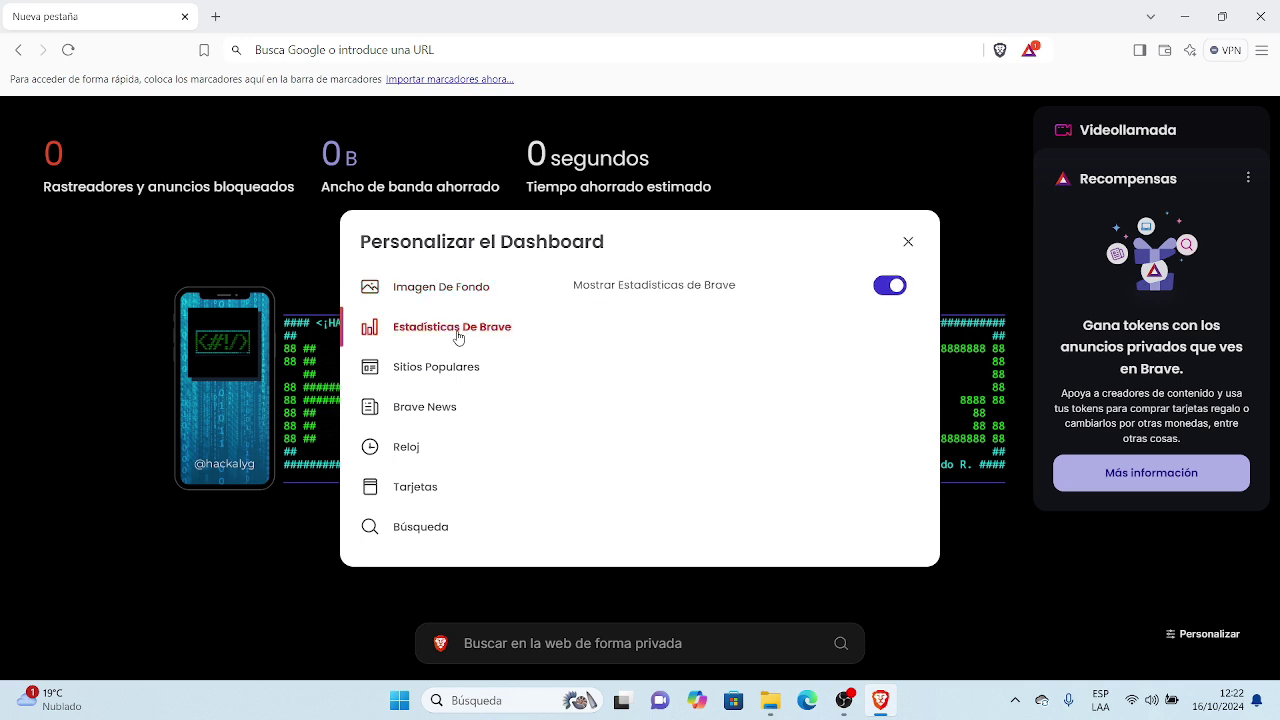
{"action": "left_click", "coordinate": [446, 375]}
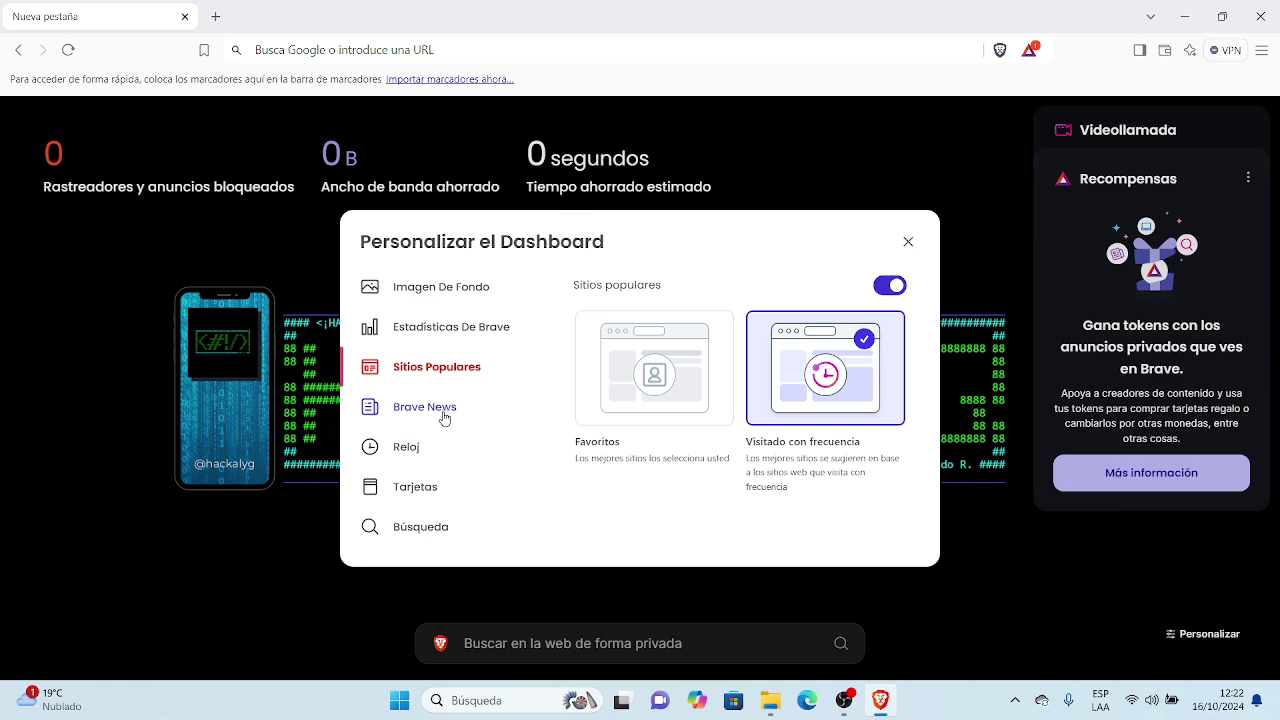
{"action": "left_click", "coordinate": [443, 414]}
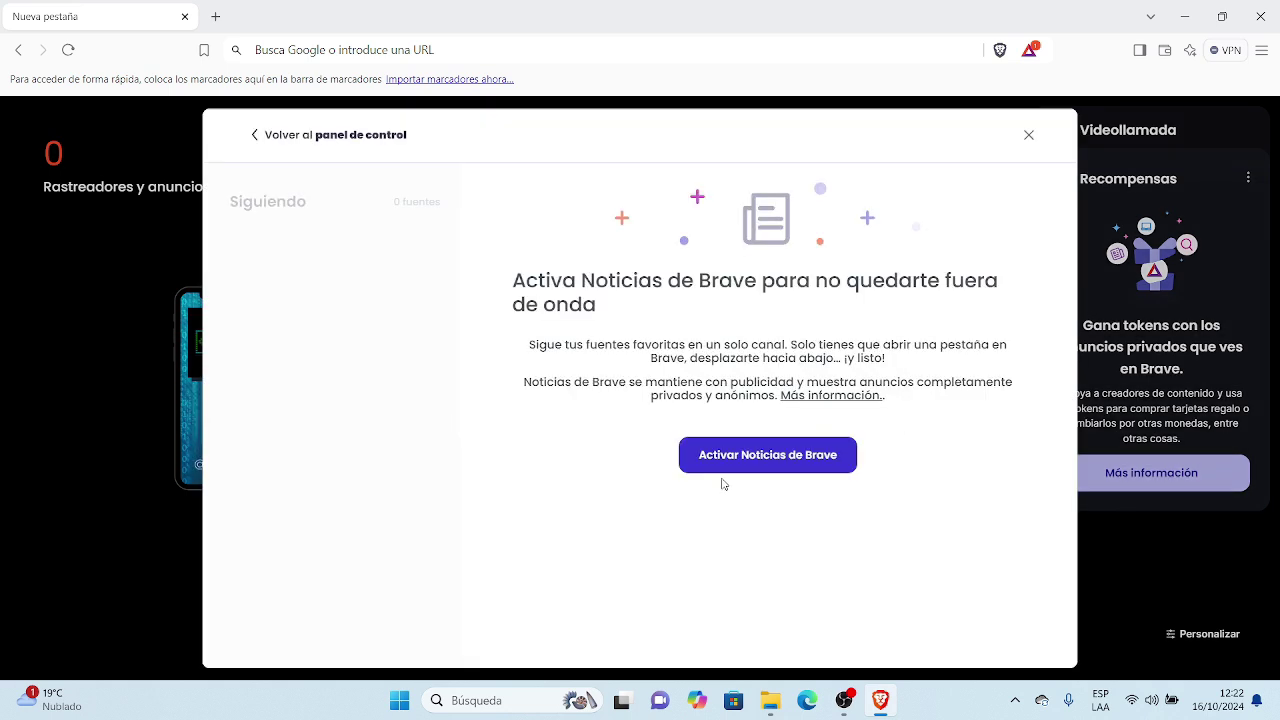
{"action": "left_click", "coordinate": [814, 456]}
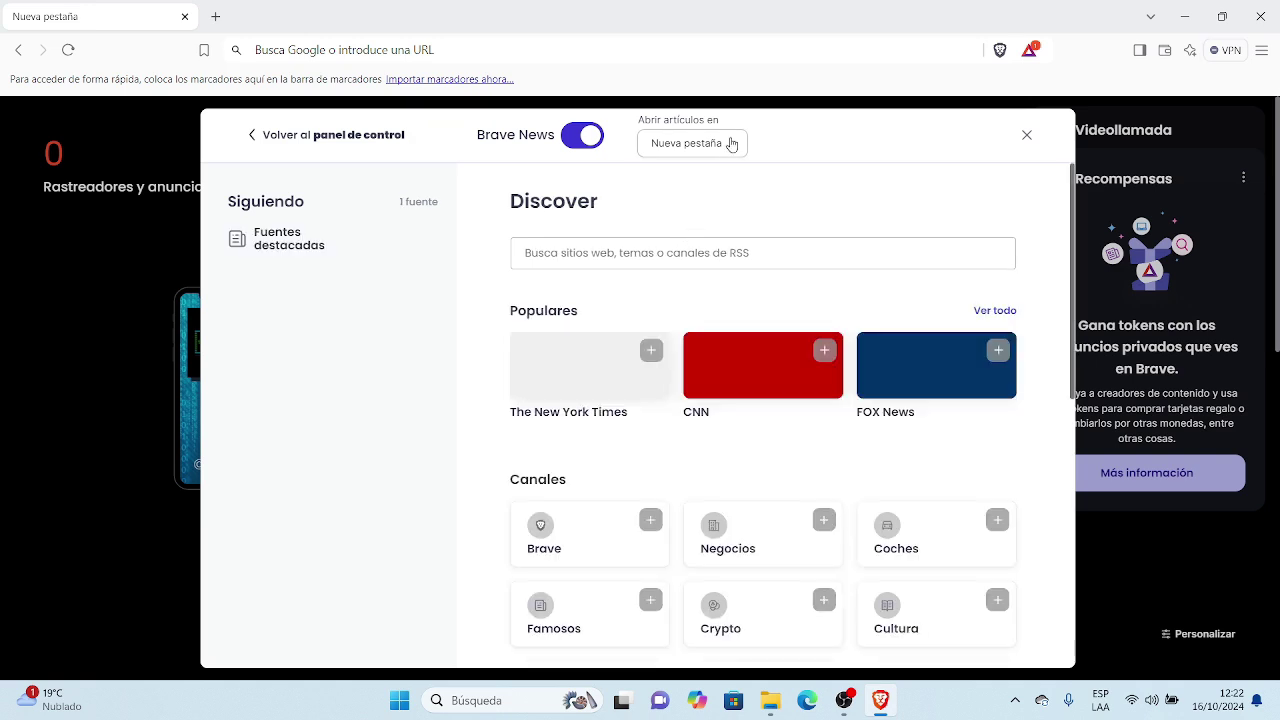
{"action": "mouse_move", "coordinate": [290, 243]}
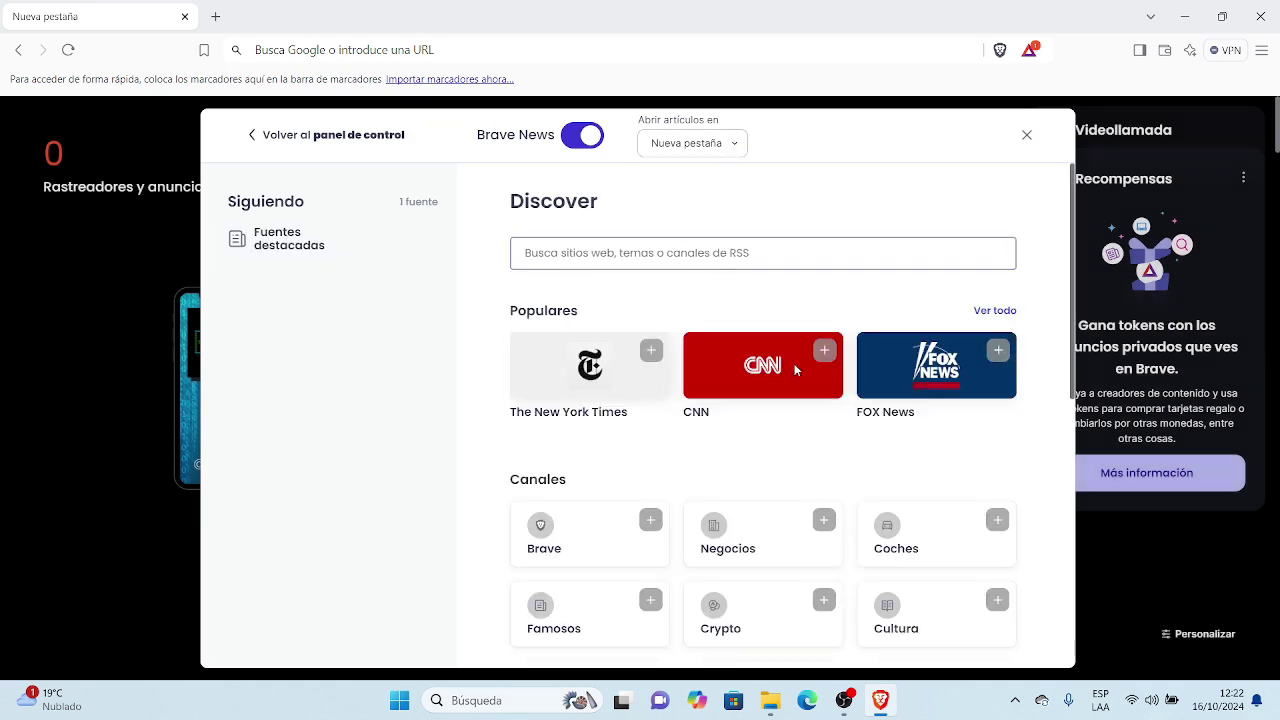
{"action": "left_click", "coordinate": [251, 134]}
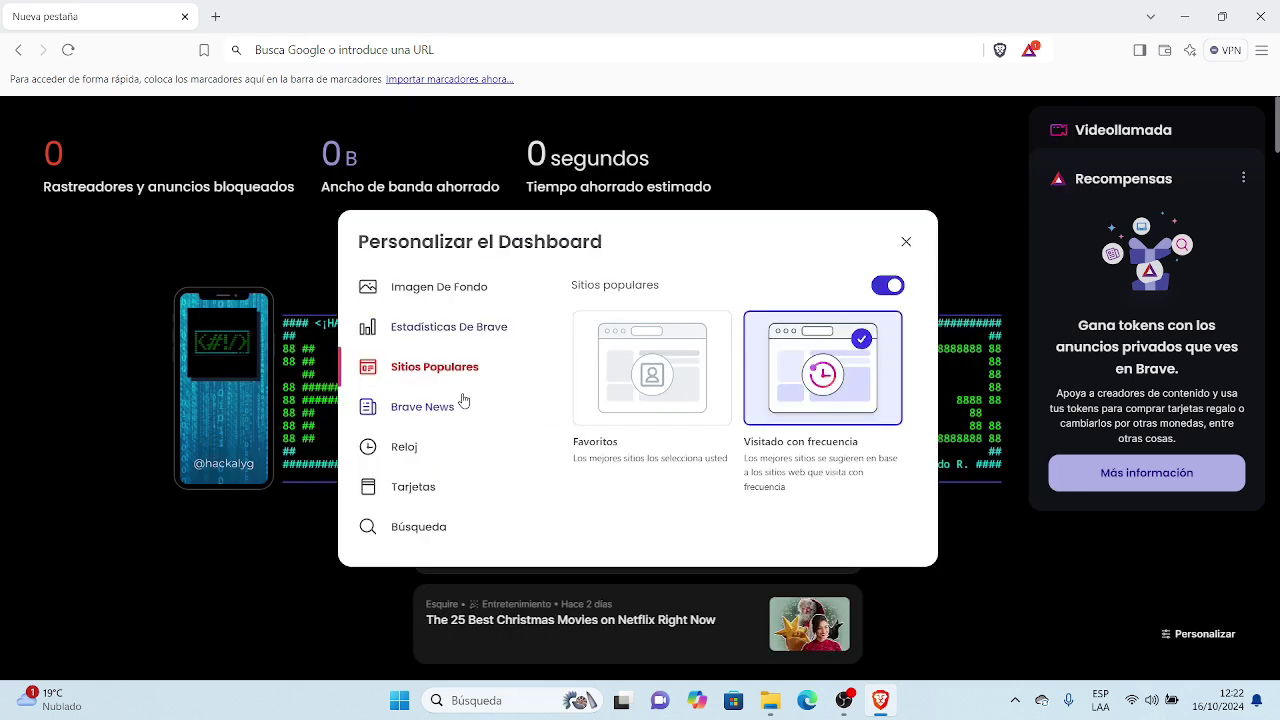
Examine the Reloj option and the Tarjetas available for the dashboard, including Videollamada and Brave Rewards
{"action": "left_click", "coordinate": [409, 448]}
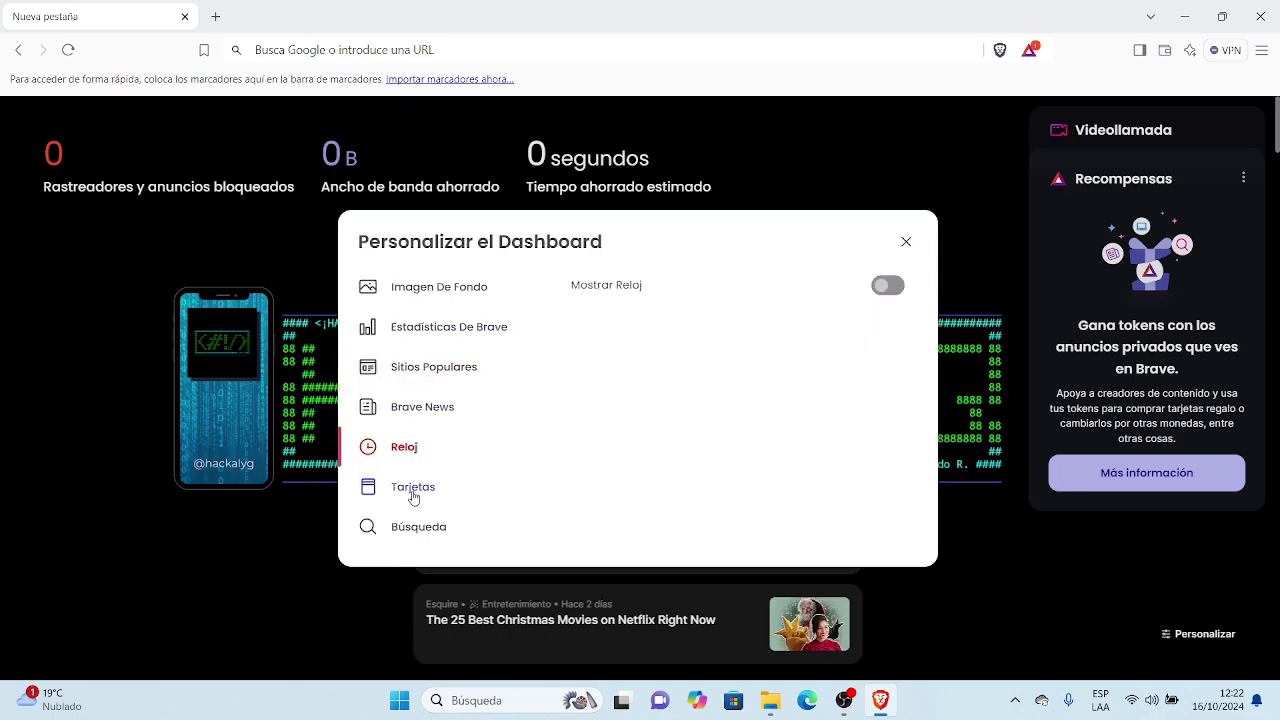
{"action": "left_click", "coordinate": [413, 490]}
{"action": "scroll", "coordinate": [888, 367], "scroll_direction": "down", "scroll_amount": 2}
{"action": "scroll", "coordinate": [888, 367], "scroll_direction": "down", "scroll_amount": 2}
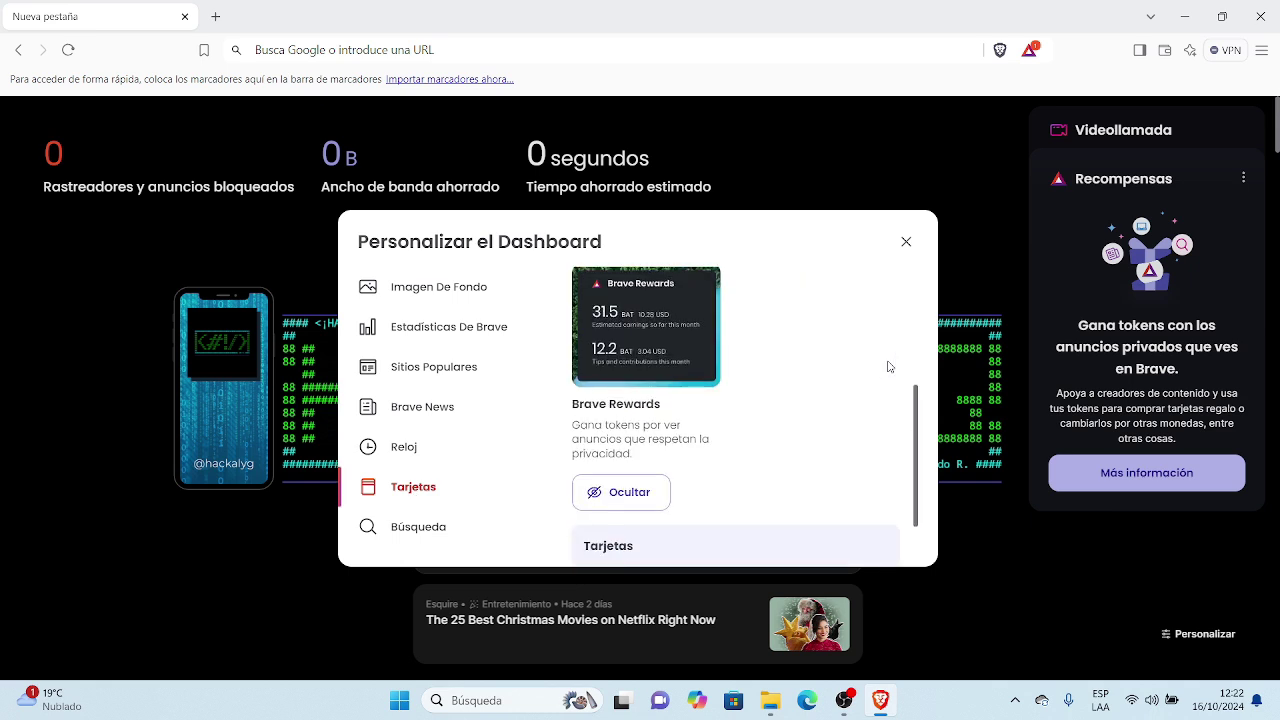
{"action": "scroll", "coordinate": [888, 367], "scroll_direction": "down", "scroll_amount": 2}
{"action": "scroll", "coordinate": [888, 367], "scroll_direction": "up", "scroll_amount": 4}
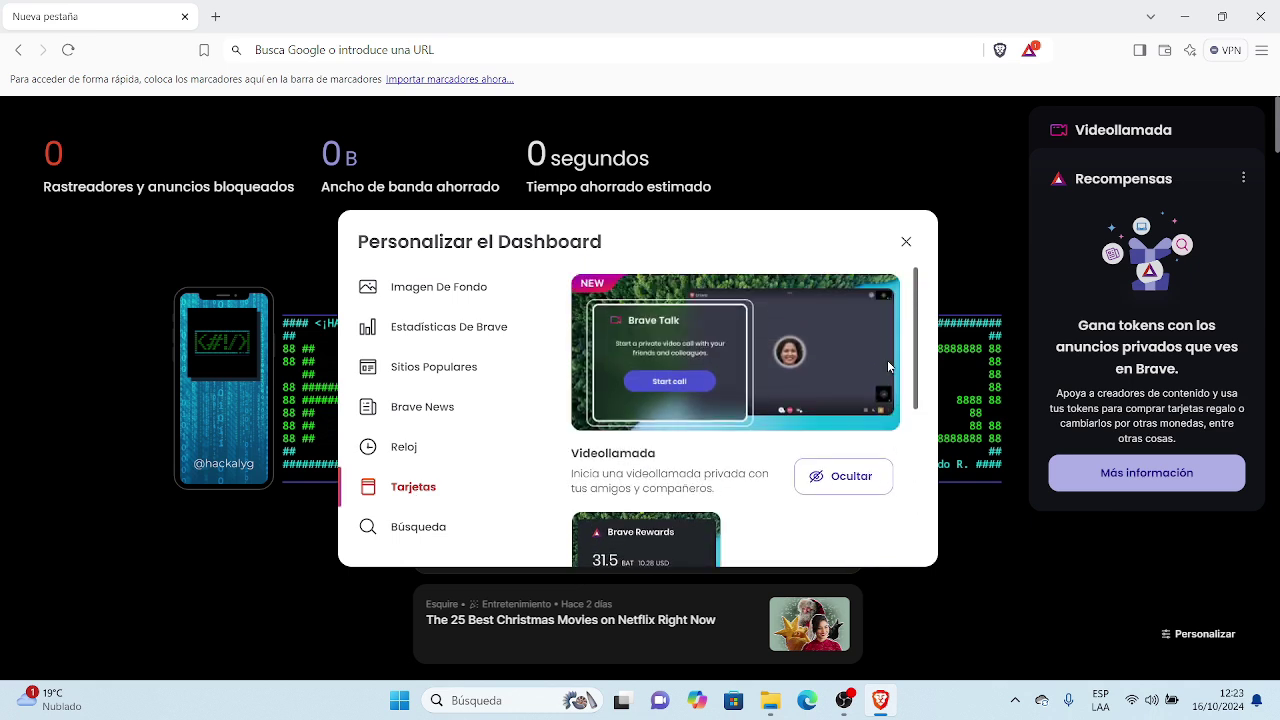
Examine the remaining Tarjetas options and the Búsqueda widget and search engine choices in the dashboard customization
{"action": "scroll", "coordinate": [888, 367], "scroll_direction": "down", "scroll_amount": 4}
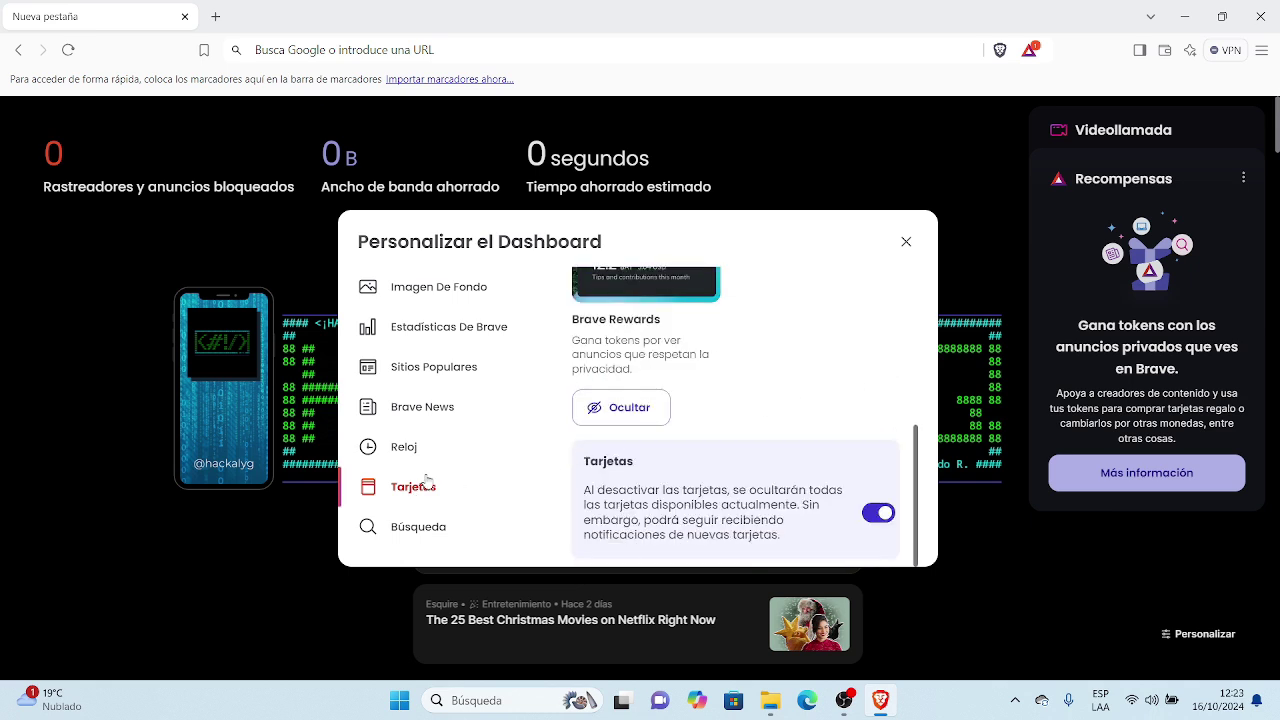
{"action": "left_click", "coordinate": [417, 527]}
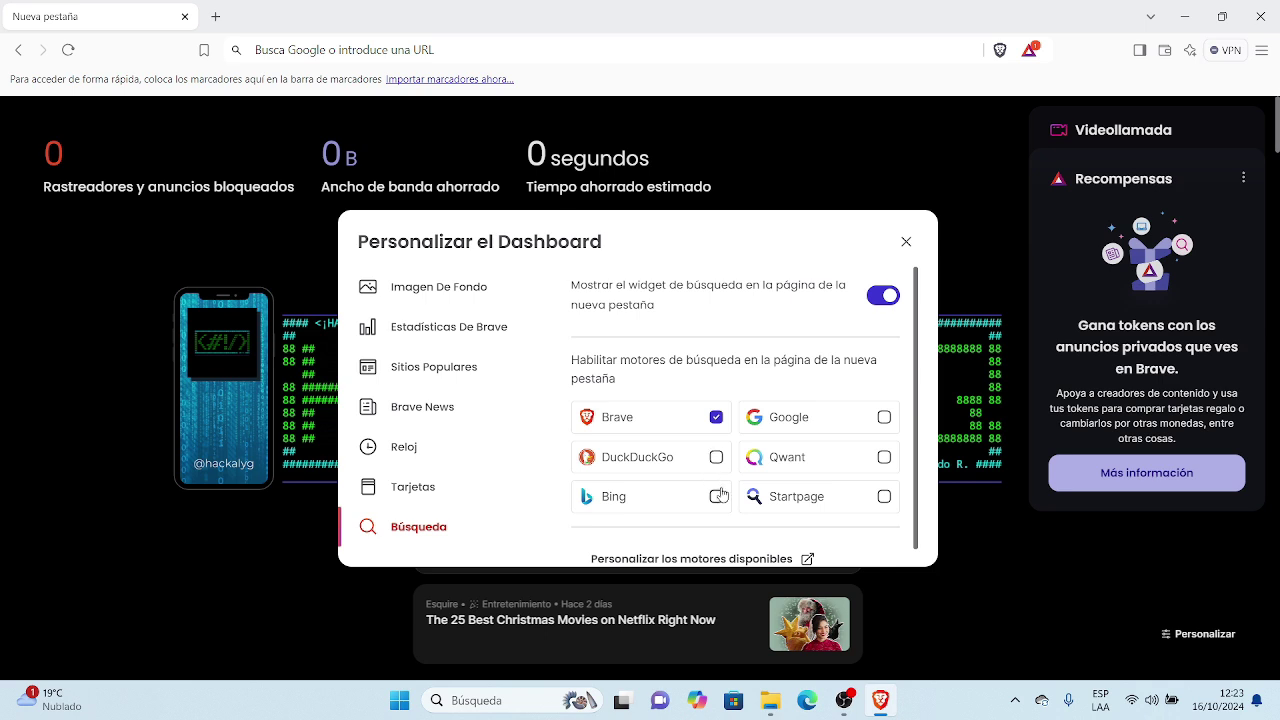
{"action": "scroll", "coordinate": [806, 405], "scroll_direction": "down", "scroll_amount": 1}
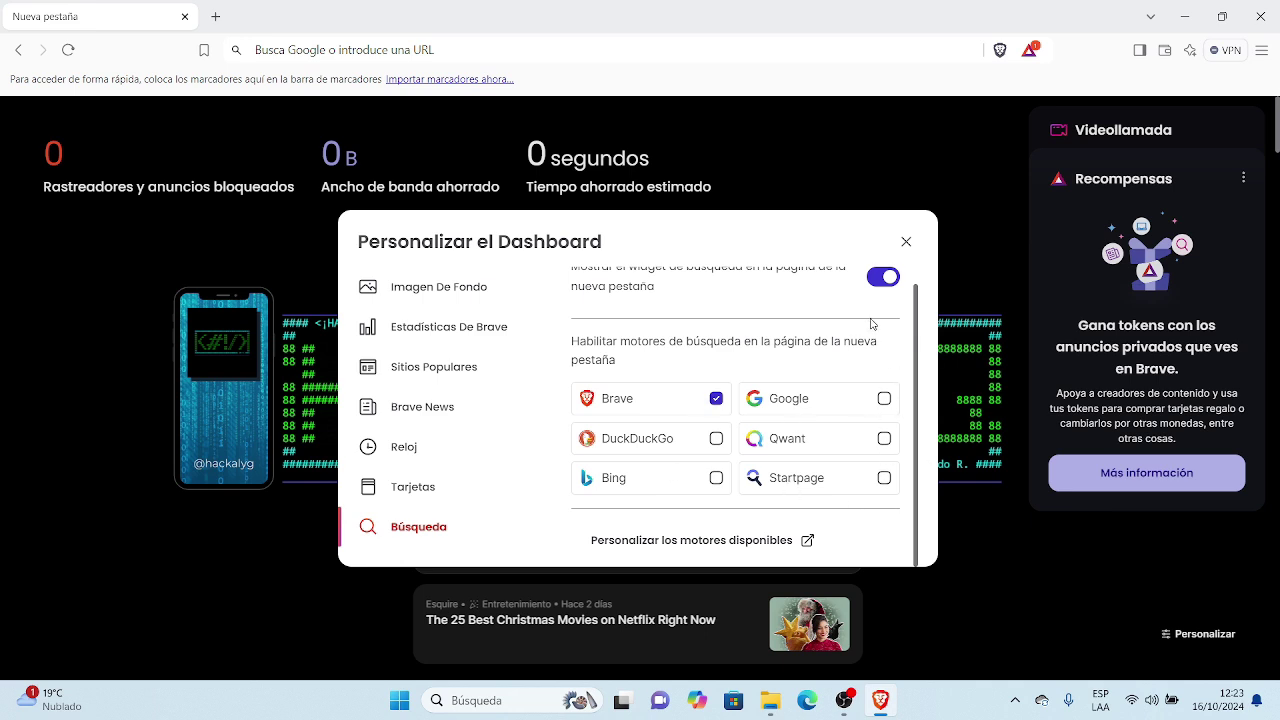
Open the management page for the available search engines and review its shortcuts, search engines and site searches
{"action": "left_click", "coordinate": [806, 542]}
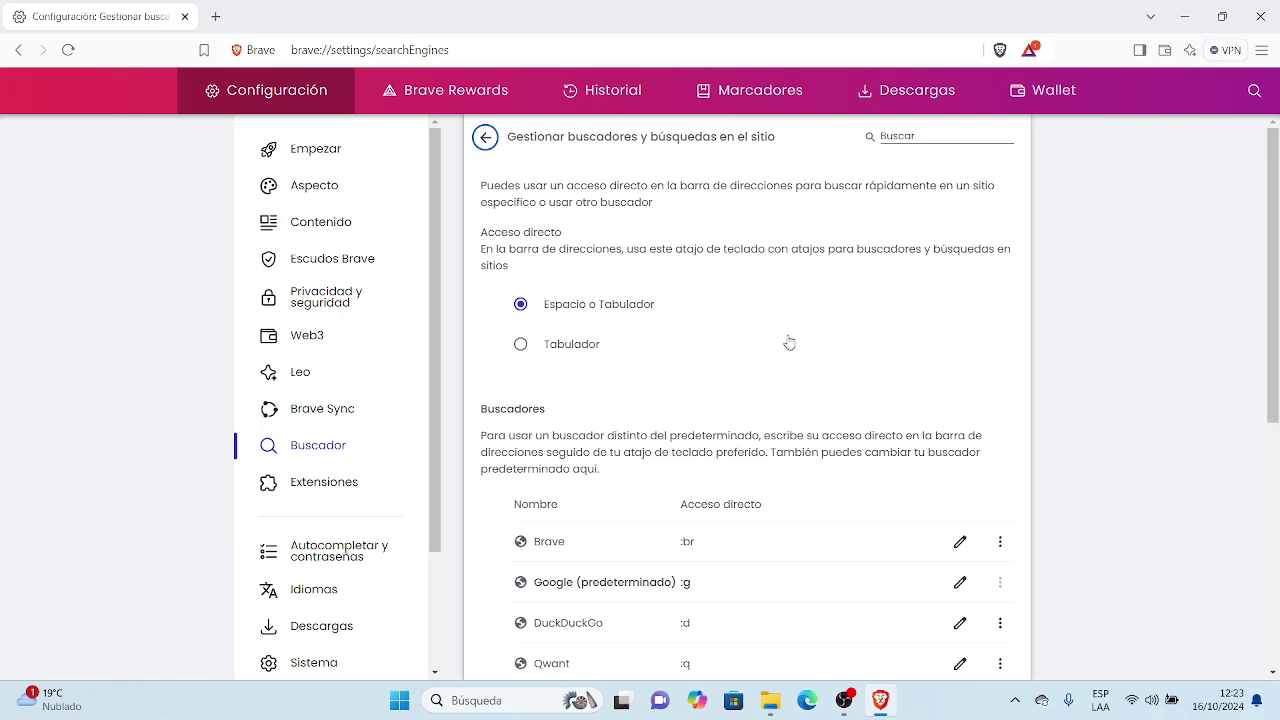
{"action": "scroll", "coordinate": [864, 493], "scroll_direction": "down", "scroll_amount": 5}
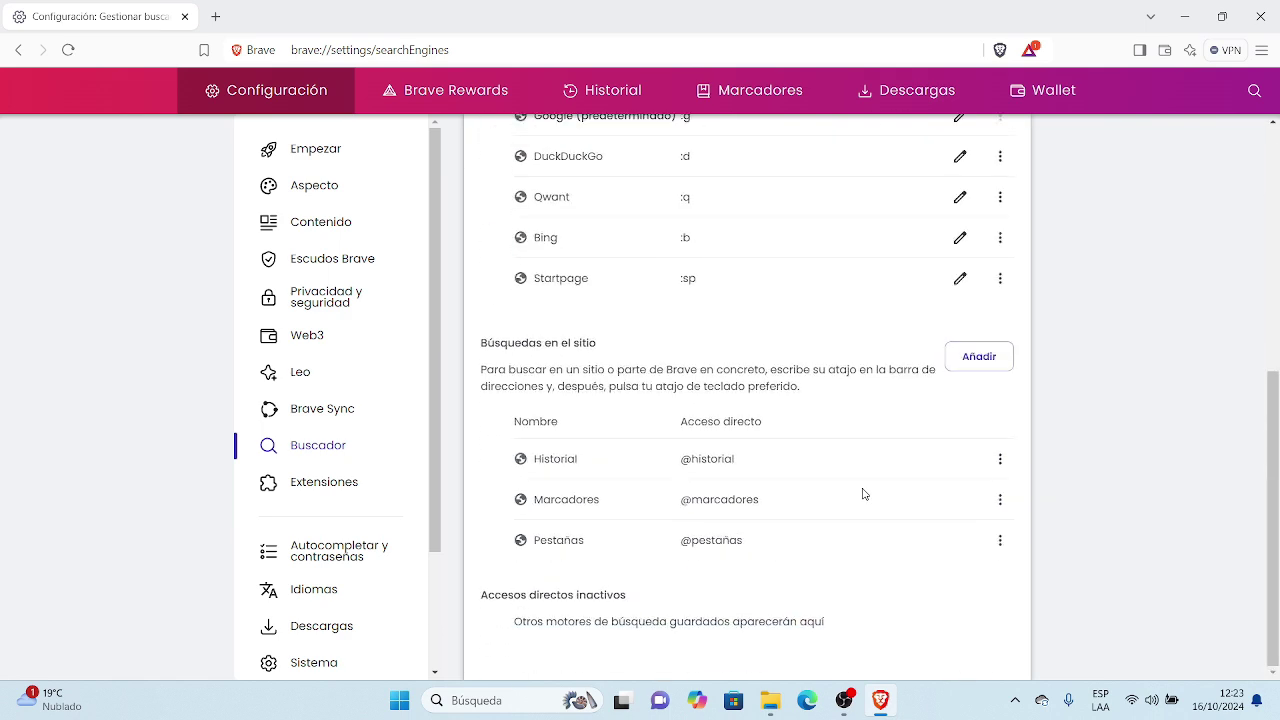
{"action": "scroll", "coordinate": [864, 493], "scroll_direction": "up", "scroll_amount": 5}
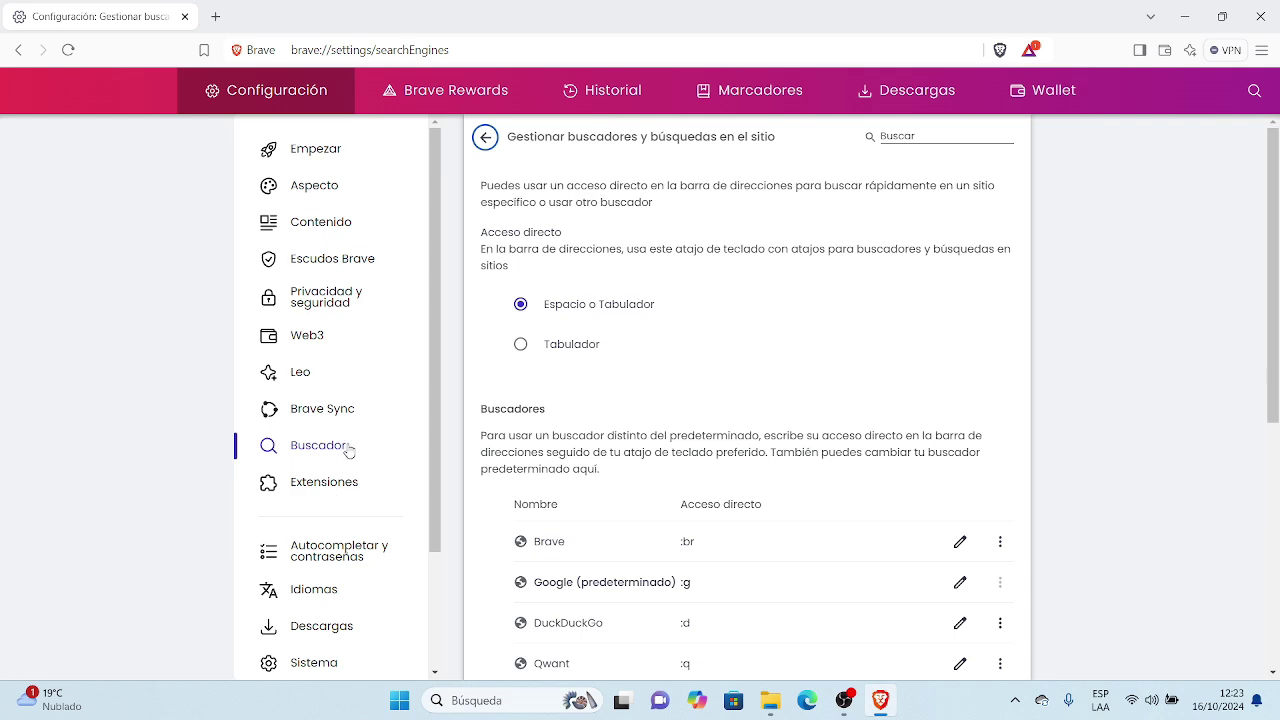
{"action": "scroll", "coordinate": [909, 369], "scroll_direction": "down", "scroll_amount": 1}
{"action": "scroll", "coordinate": [949, 383], "scroll_direction": "up", "scroll_amount": 1}
Return to Brave's welcome page, configure Brave as the default browser, and restart it
{"action": "left_click", "coordinate": [18, 50]}
{"action": "left_click", "coordinate": [19, 60]}
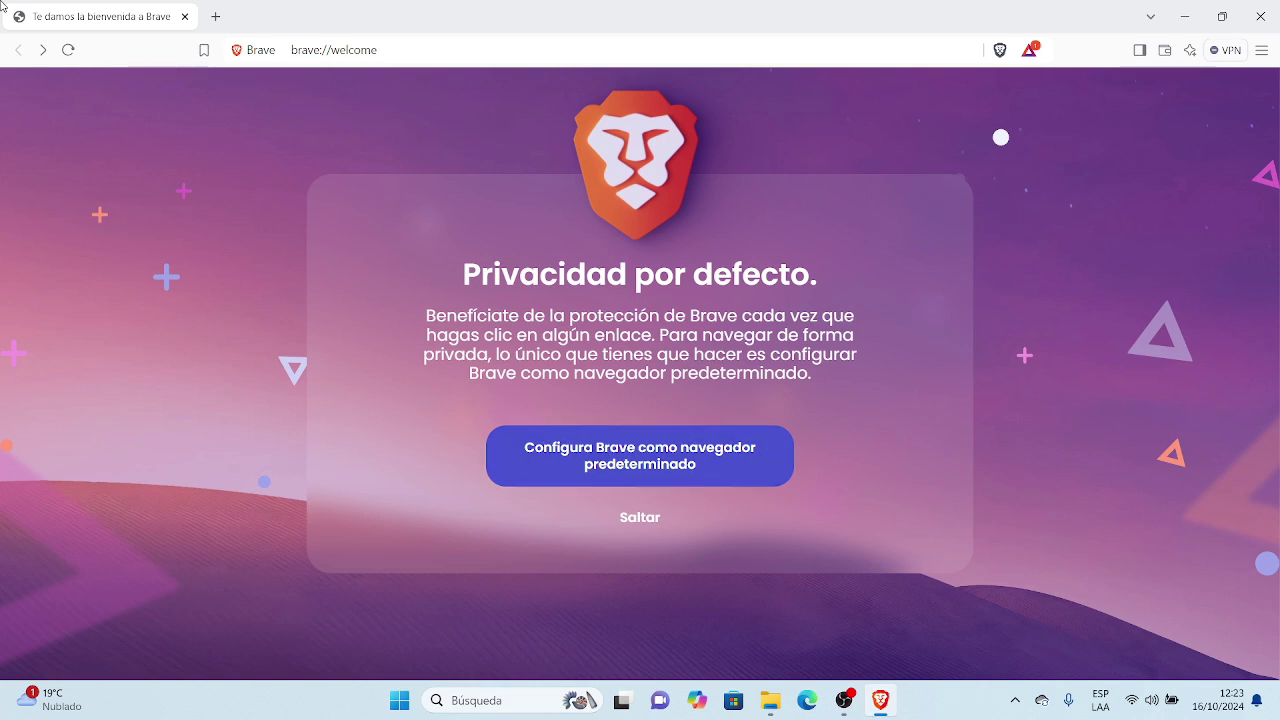
{"action": "left_click", "coordinate": [711, 460]}
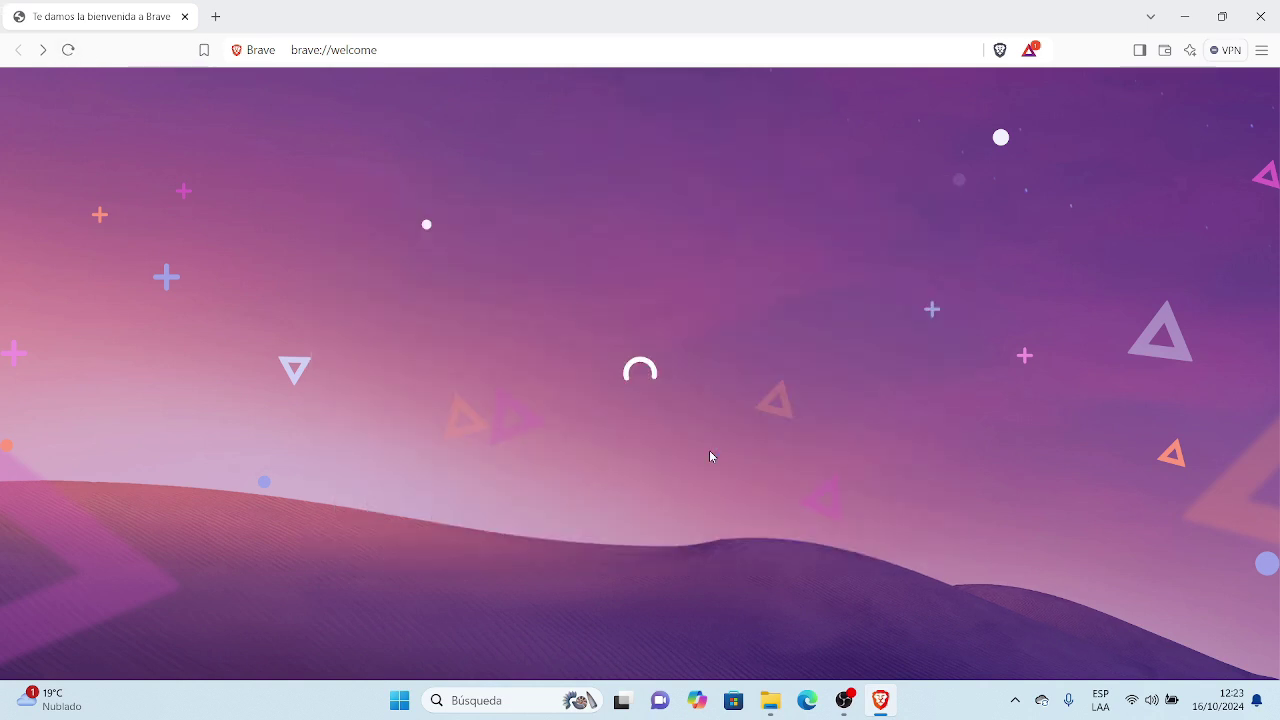
{"action": "left_click", "coordinate": [184, 16]}
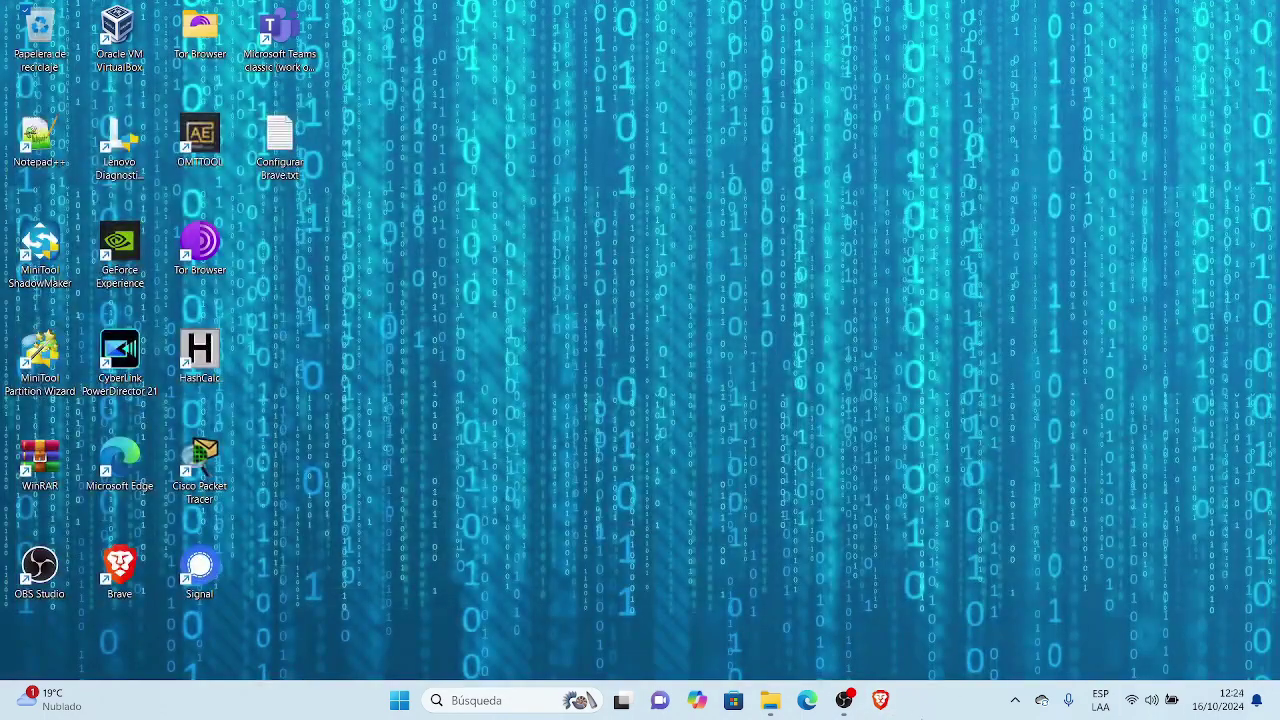
{"action": "left_click", "coordinate": [880, 700]}
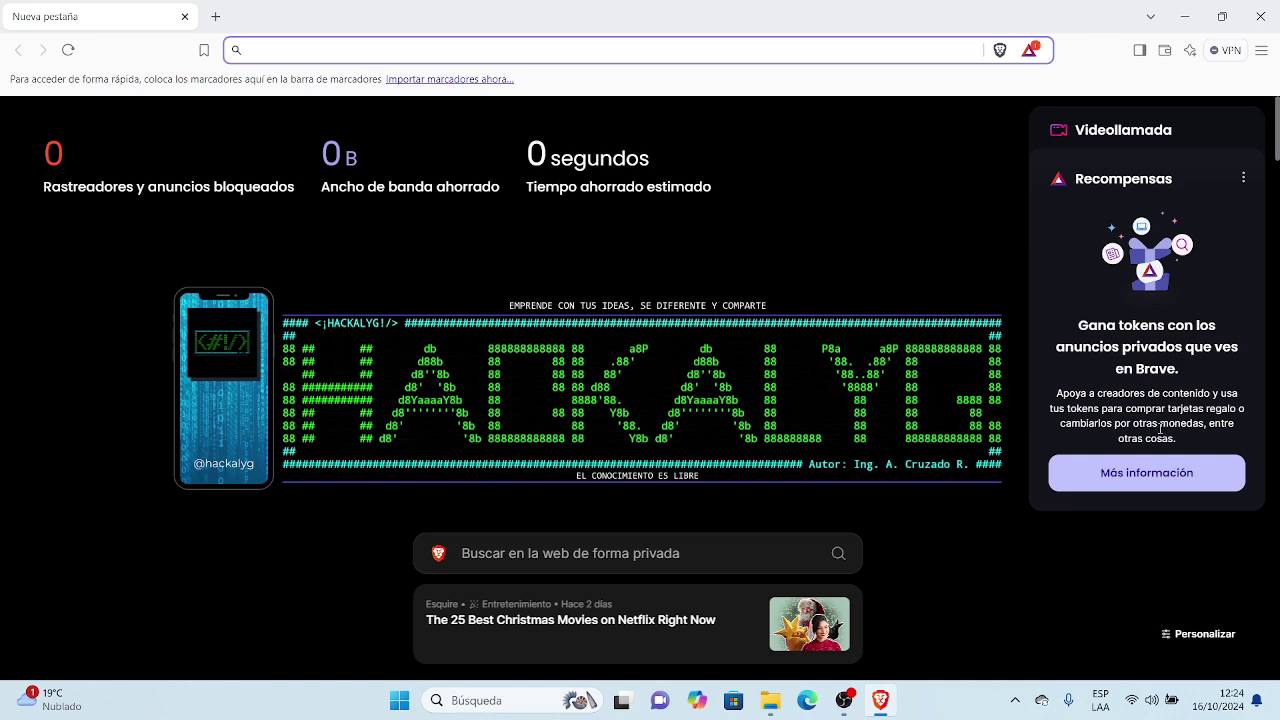
Open Brave Rewards from the Recompensas card and go through the Cómo funciona tour up to ¿Listo para comenzar?
{"action": "left_click", "coordinate": [1245, 179]}
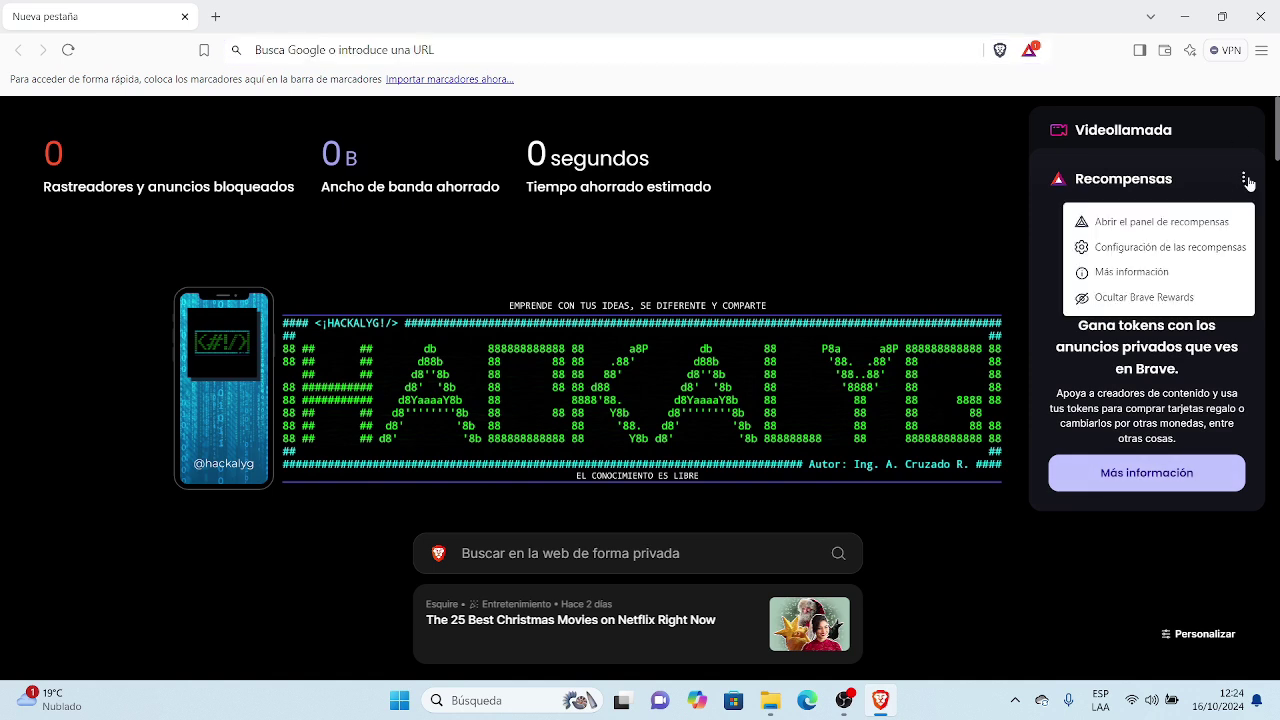
{"action": "left_click", "coordinate": [1179, 259]}
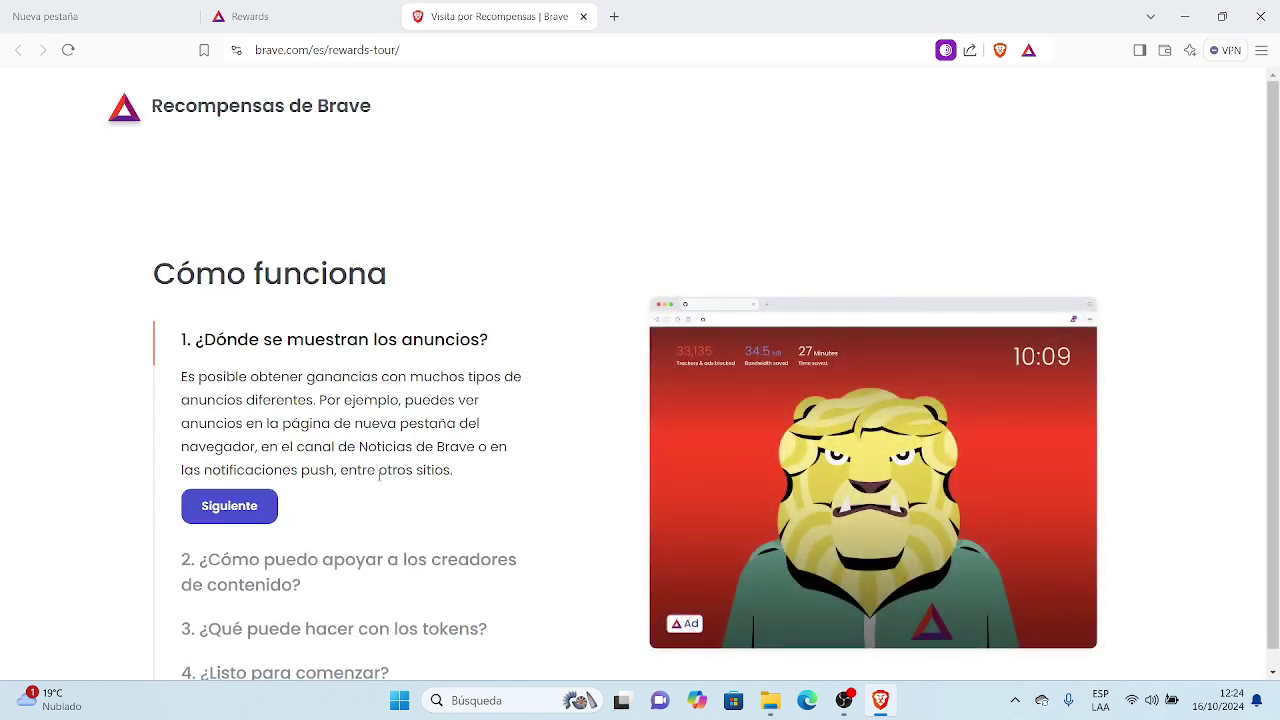
{"action": "left_click", "coordinate": [267, 510]}
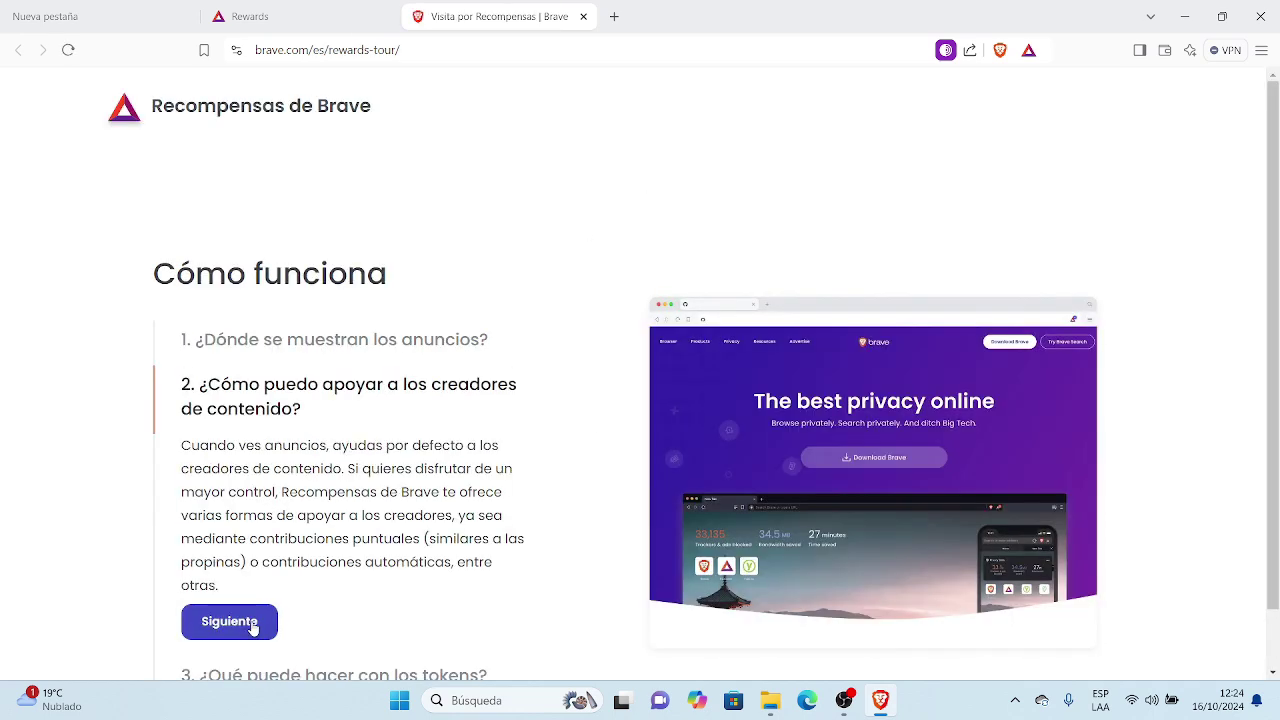
{"action": "left_click", "coordinate": [254, 628]}
{"action": "left_click", "coordinate": [250, 643]}
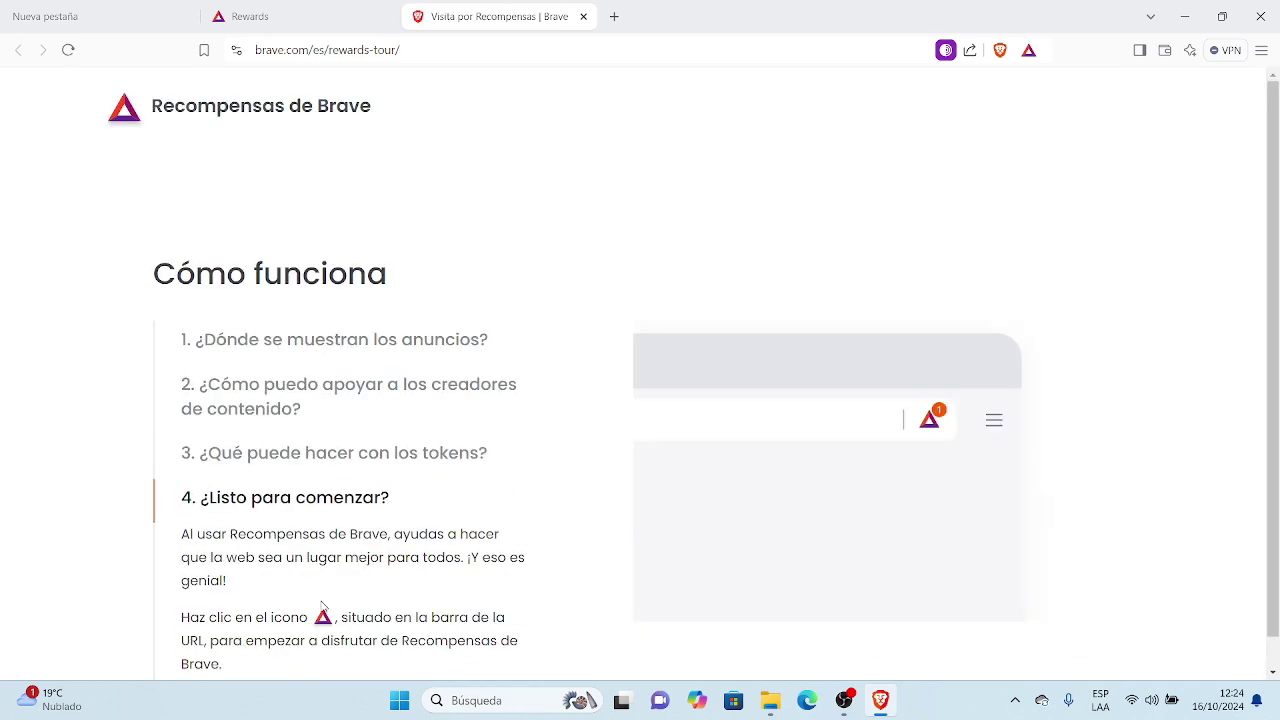
{"action": "scroll", "coordinate": [322, 607], "scroll_direction": "down", "scroll_amount": 1}
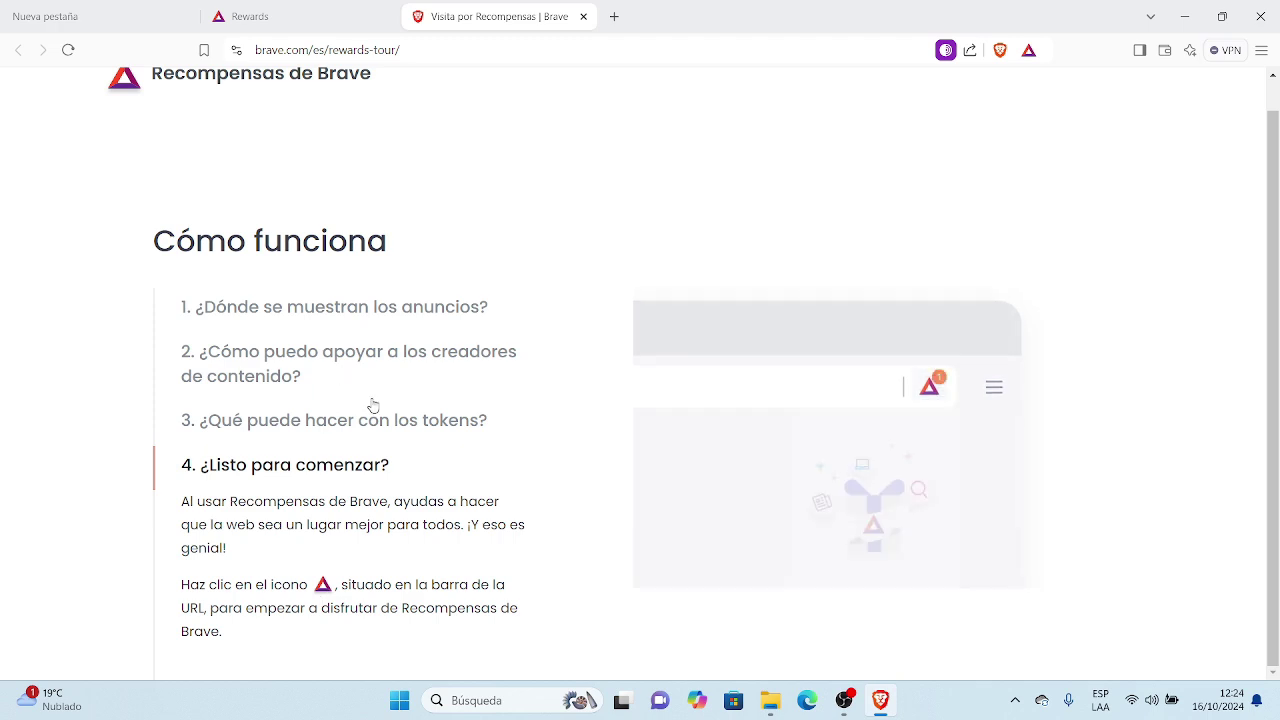
{"action": "scroll", "coordinate": [372, 405], "scroll_direction": "up", "scroll_amount": 1}
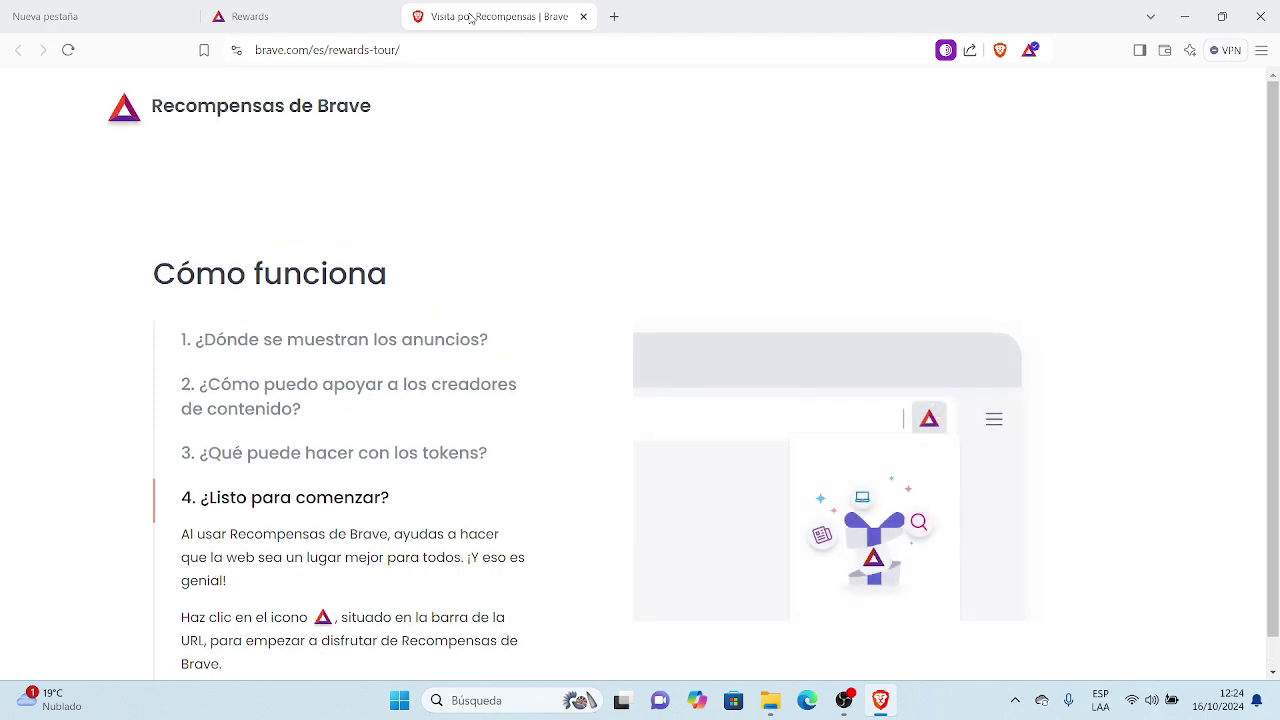
Examine the Gestionar Anuncios de Brave settings and the account options for receiving BAT, closing each Rewards tab
{"action": "left_click", "coordinate": [583, 17]}
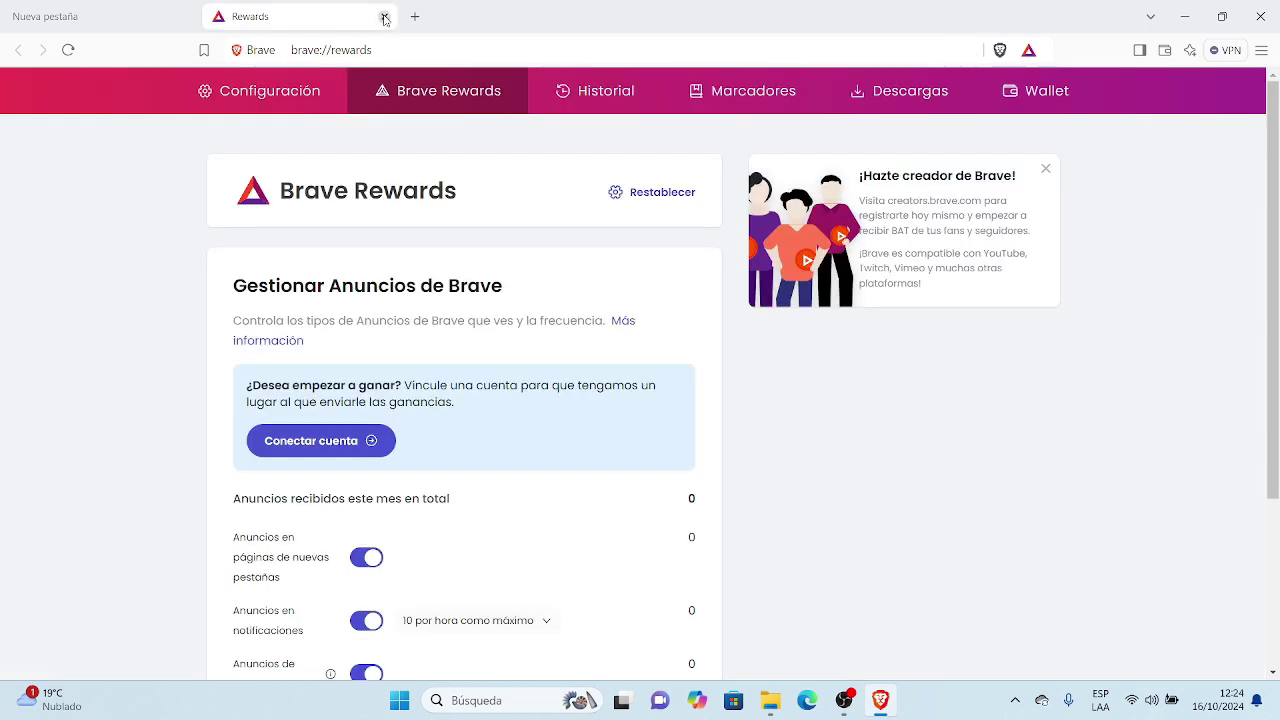
{"action": "scroll", "coordinate": [497, 443], "scroll_direction": "down", "scroll_amount": 3}
{"action": "scroll", "coordinate": [497, 443], "scroll_direction": "up", "scroll_amount": 3}
{"action": "left_click", "coordinate": [384, 17]}
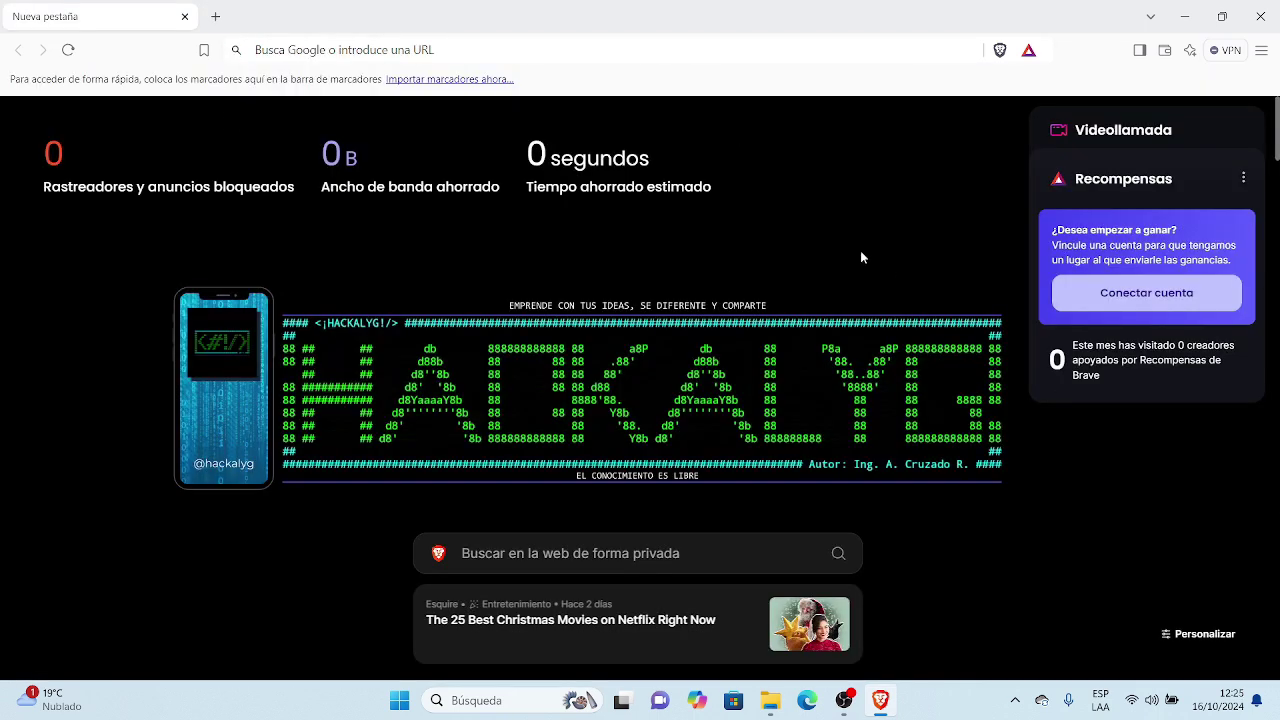
{"action": "left_click", "coordinate": [1166, 301]}
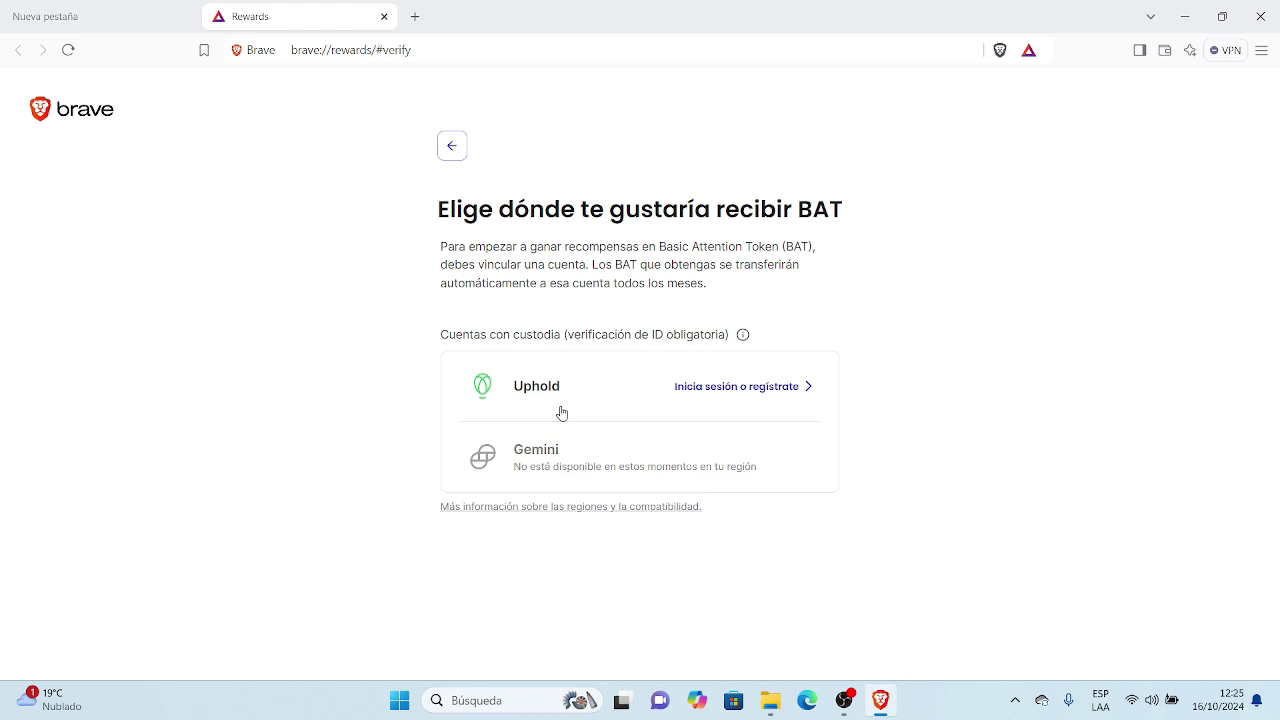
{"action": "left_click", "coordinate": [385, 17]}
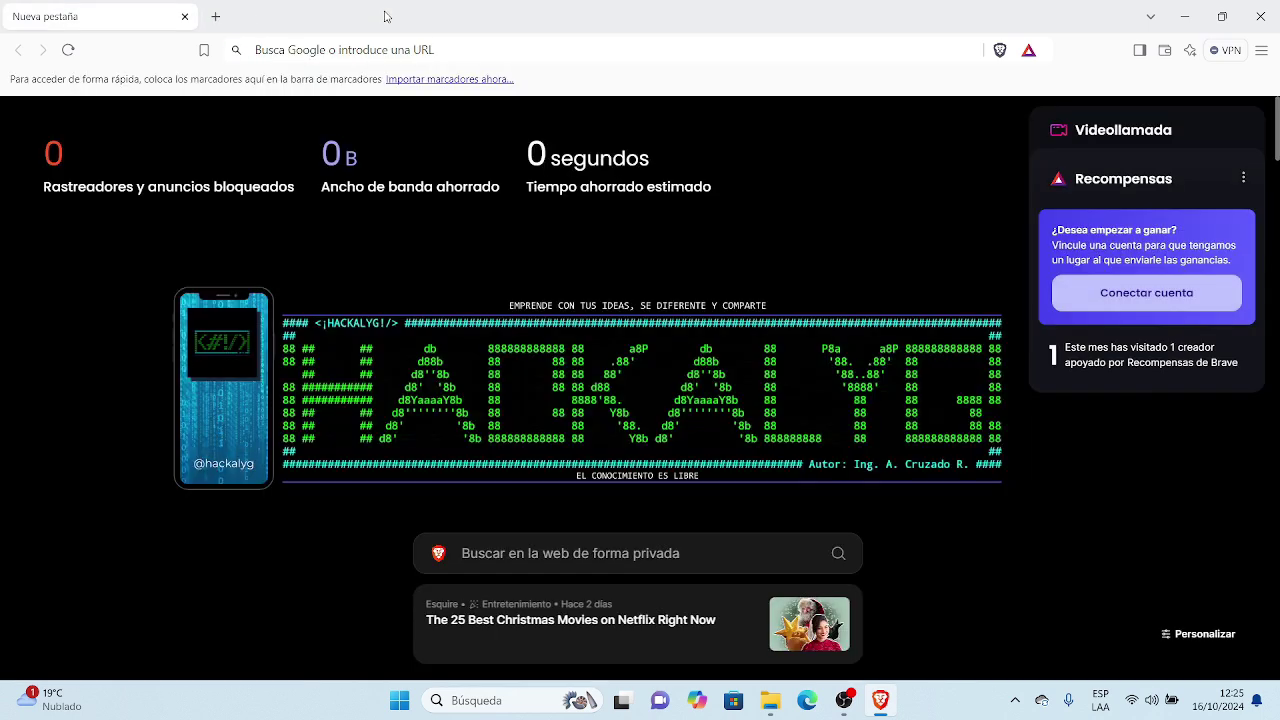
Close and relaunch Brave to check the customized dashboard, and close the browser again
{"action": "left_click", "coordinate": [185, 17]}
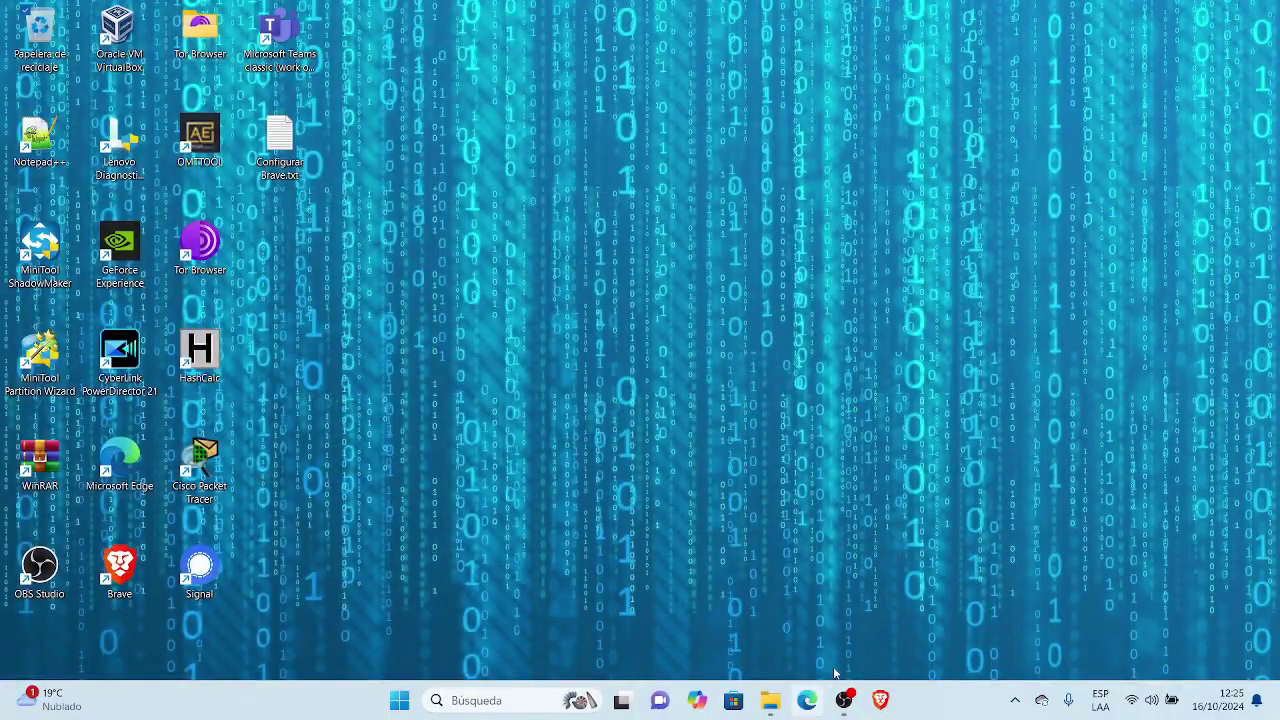
{"action": "left_click", "coordinate": [881, 702]}
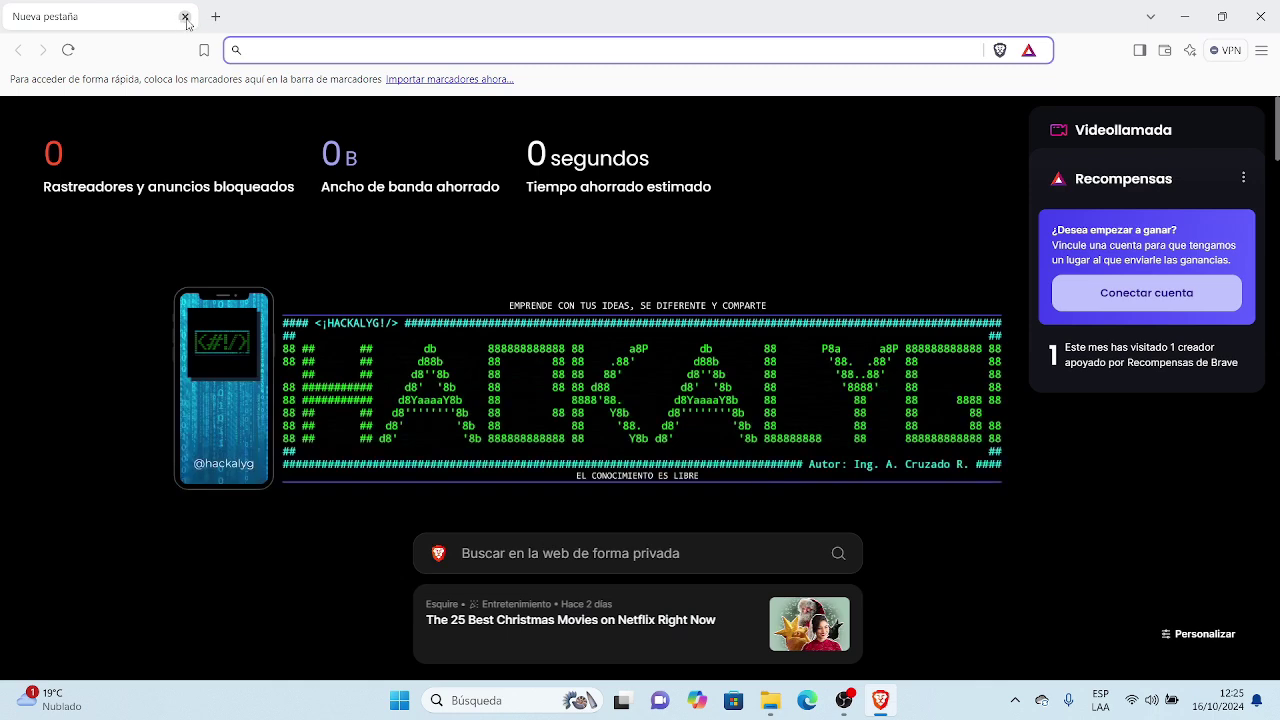
{"action": "left_click", "coordinate": [185, 18]}
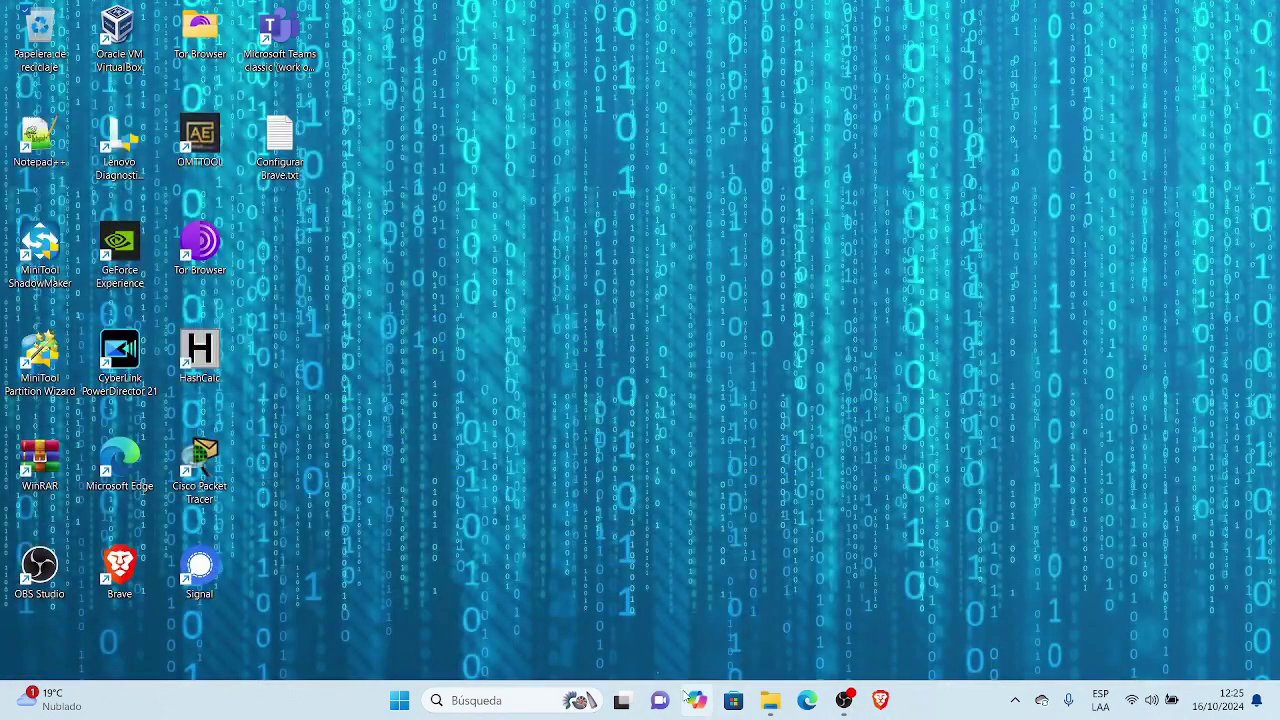